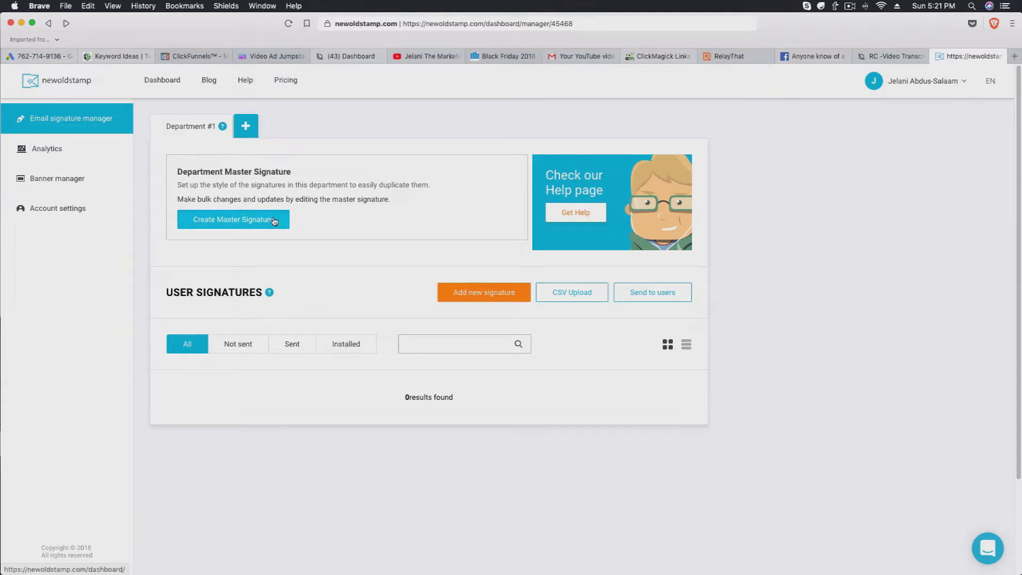
Check the signature analytics, then start a new signature from the Email signature manager.
drag(264, 174, 304, 173)
click(304, 182)
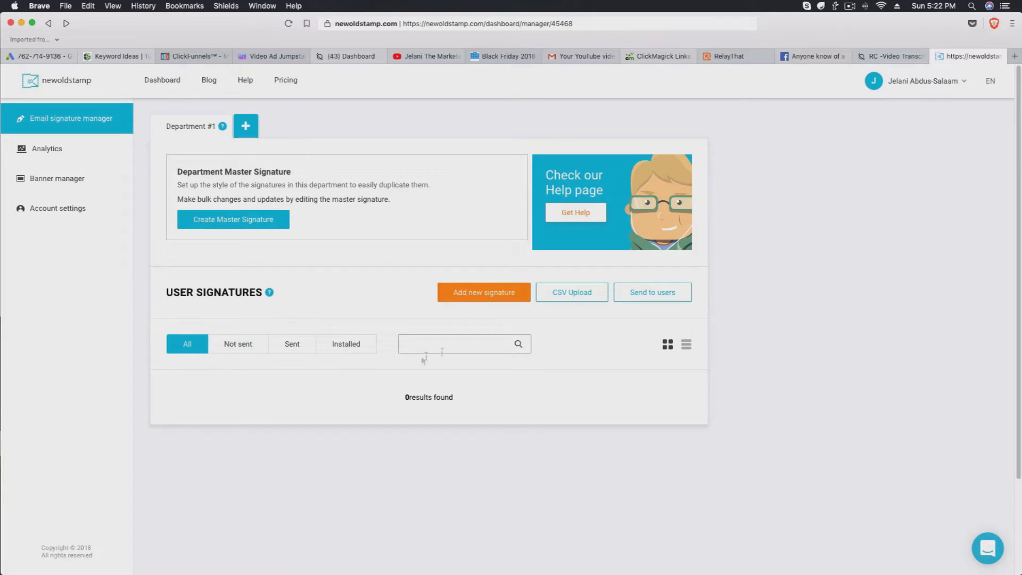
click(83, 156)
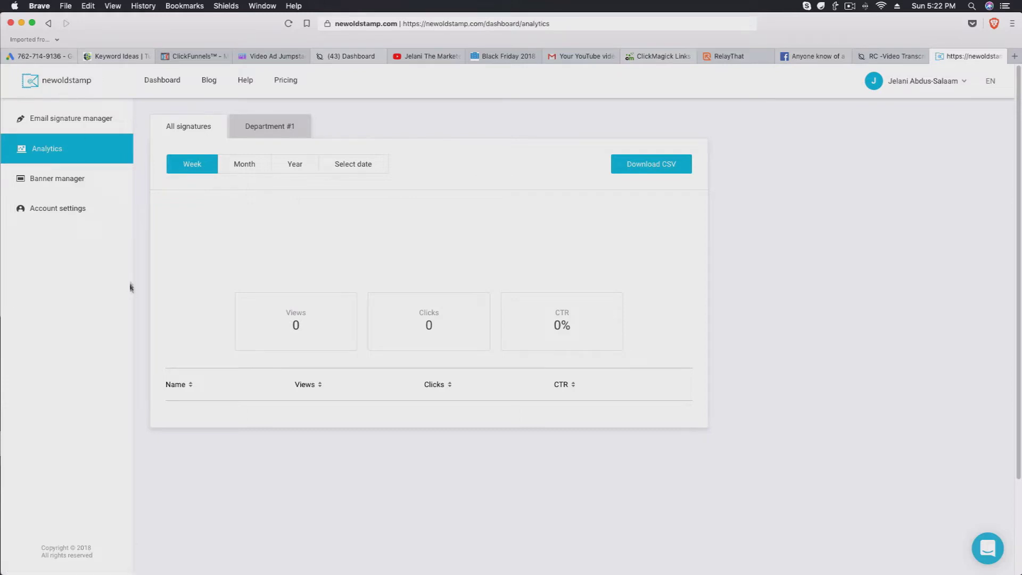
click(81, 128)
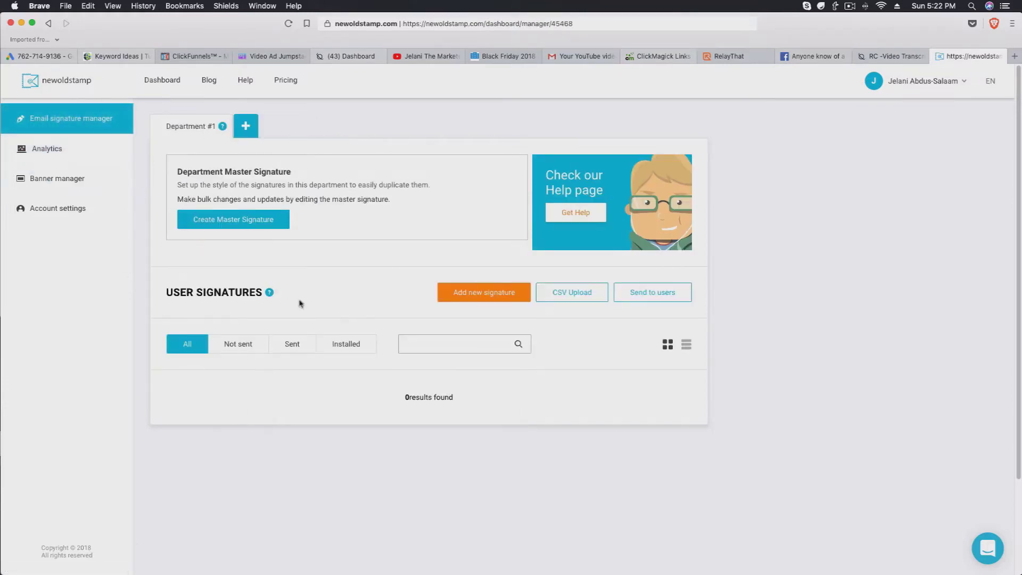
click(485, 299)
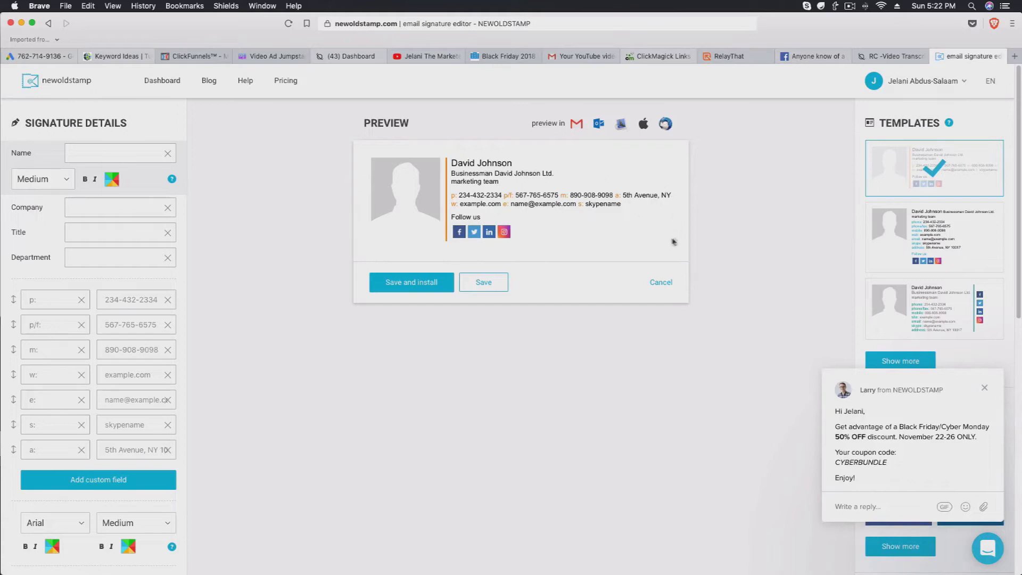
Preview the default signature in Gmail and Outlook compose windows.
click(576, 123)
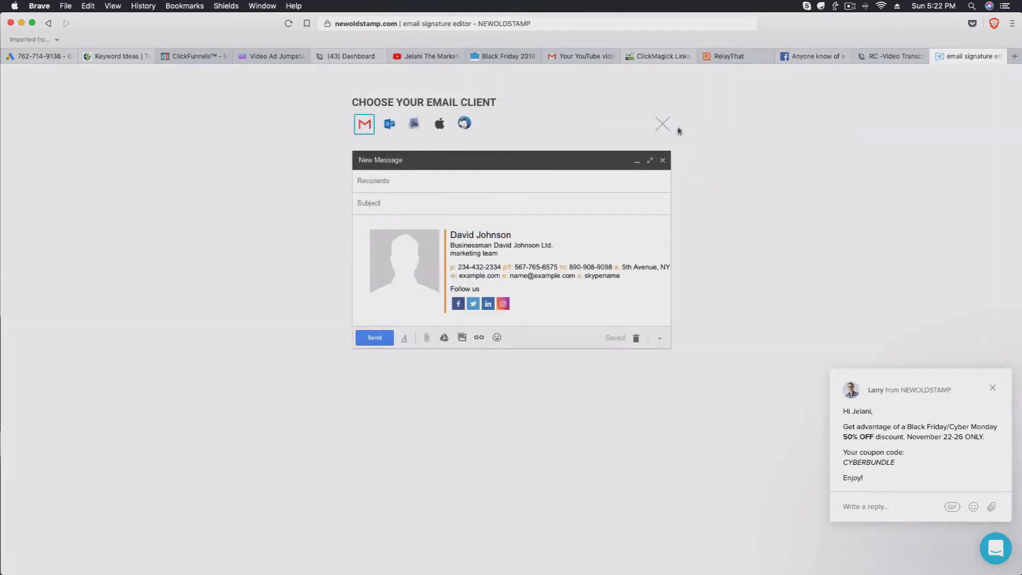
click(664, 125)
click(594, 126)
click(665, 126)
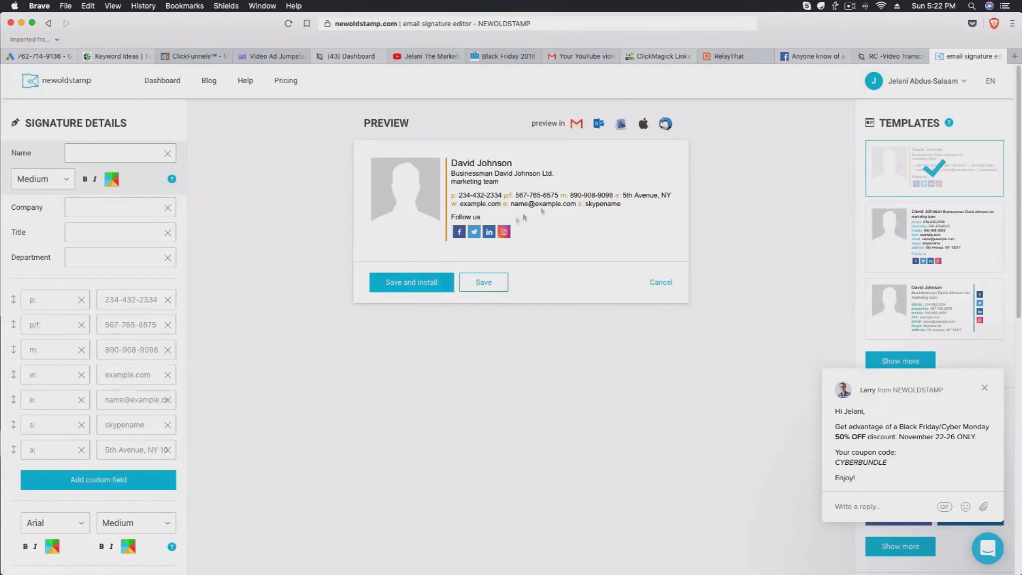
Enter the owner's full name in the Name field.
click(102, 153)
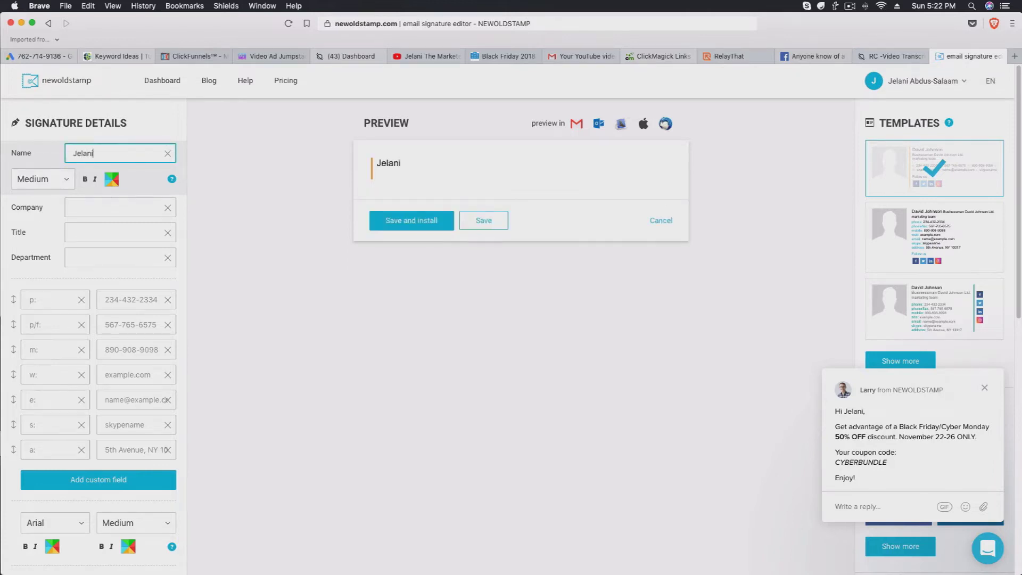
key(super+a)
key(super+x)
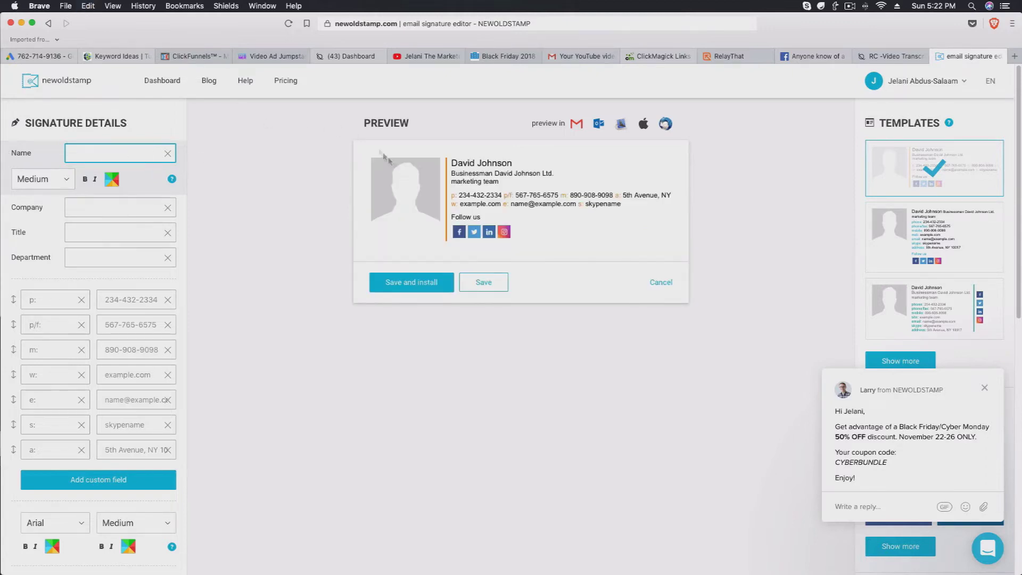
key(super+v)
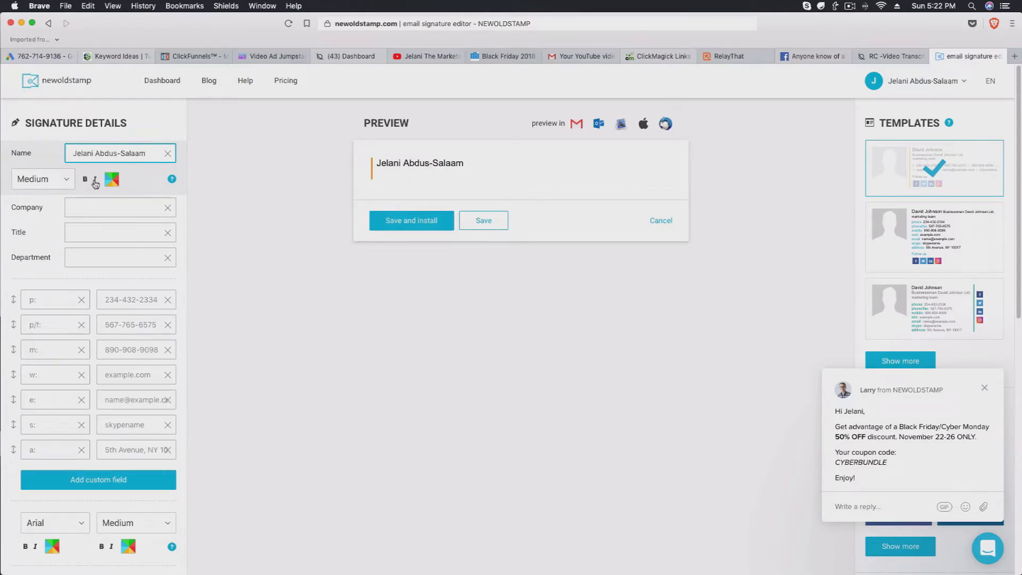
Set the name's font size to Smallest.
click(60, 183)
click(50, 178)
click(45, 178)
click(46, 167)
click(45, 179)
click(46, 179)
click(46, 180)
click(45, 167)
click(45, 180)
click(41, 192)
click(45, 178)
click(37, 165)
click(82, 207)
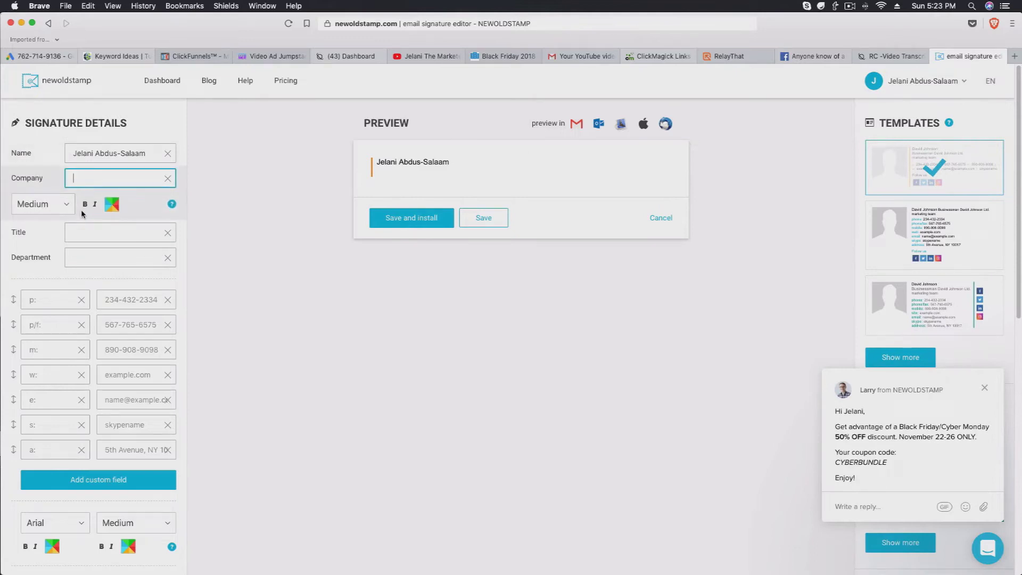
Enter the company 'CoolCalmConnected, LLC', keeping its size at Medium.
text(CoolC)
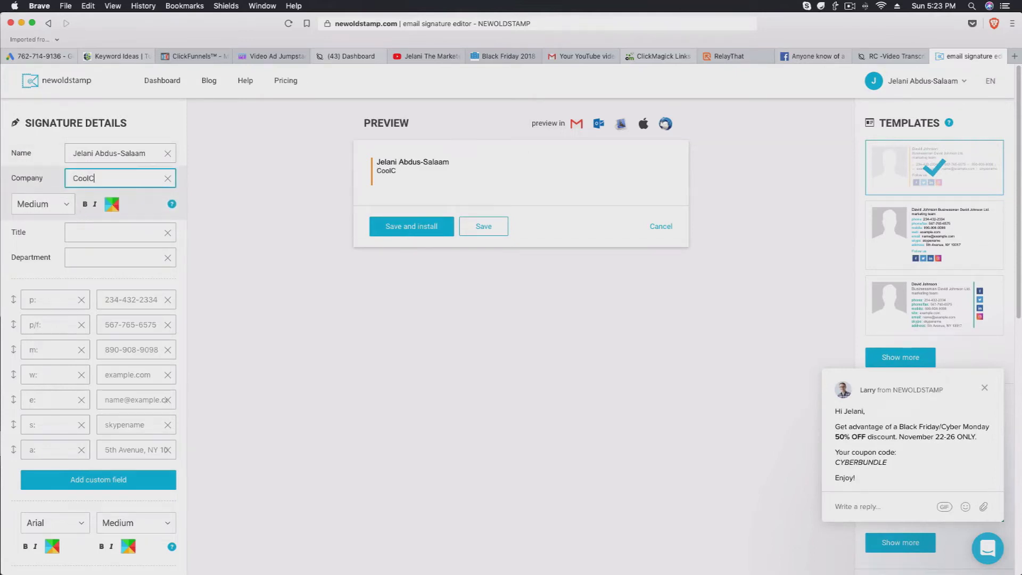
text(almConnected, LLC)
click(53, 204)
click(52, 197)
click(46, 204)
click(43, 216)
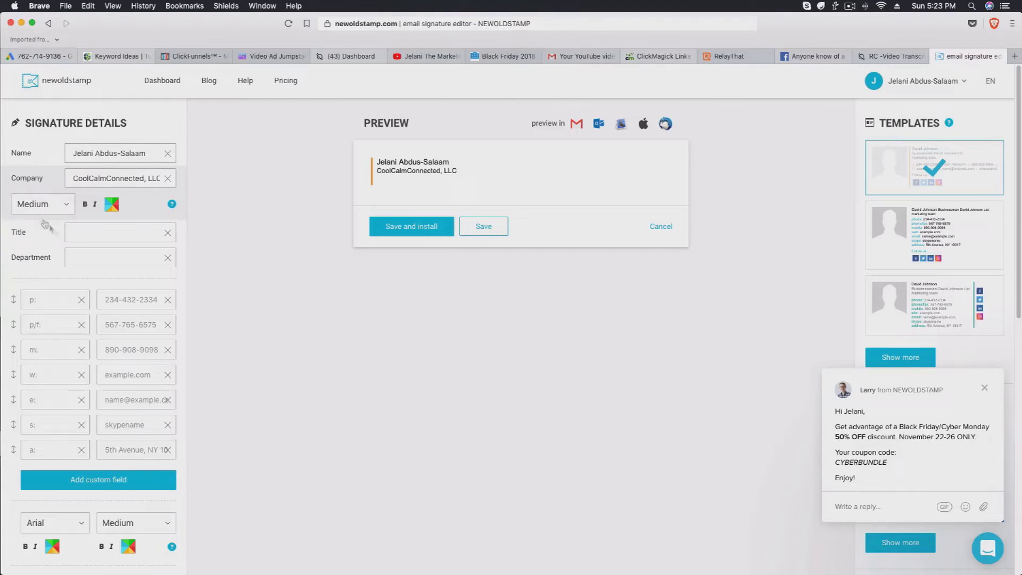
Enter 'Founder' as the job title.
click(106, 232)
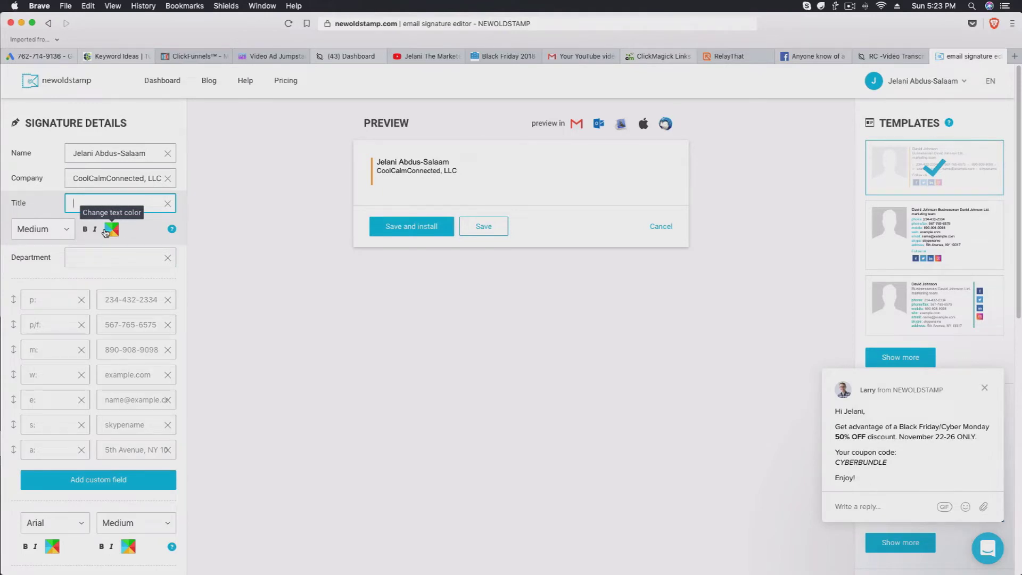
text(Founder)
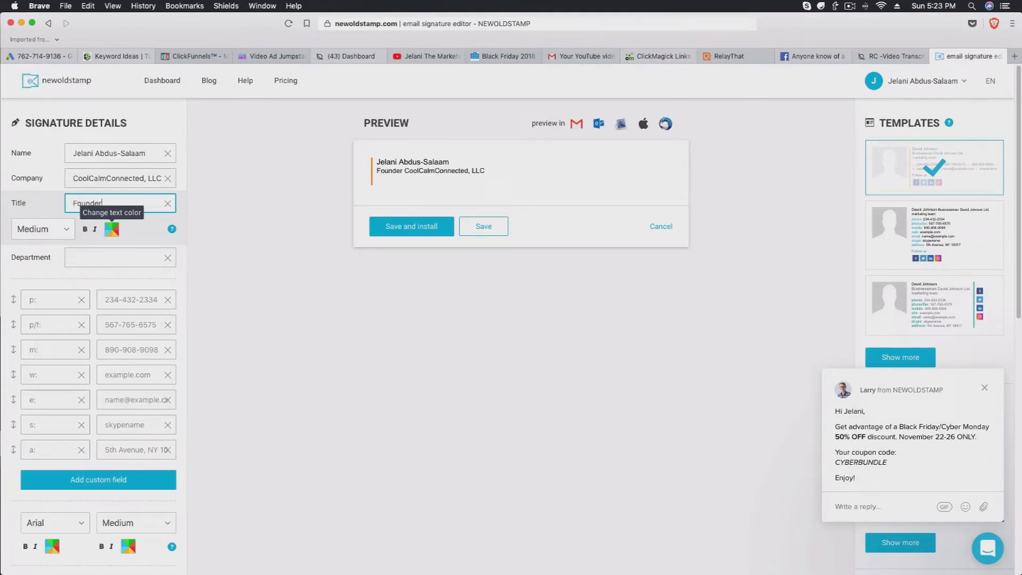
double_click(141, 204)
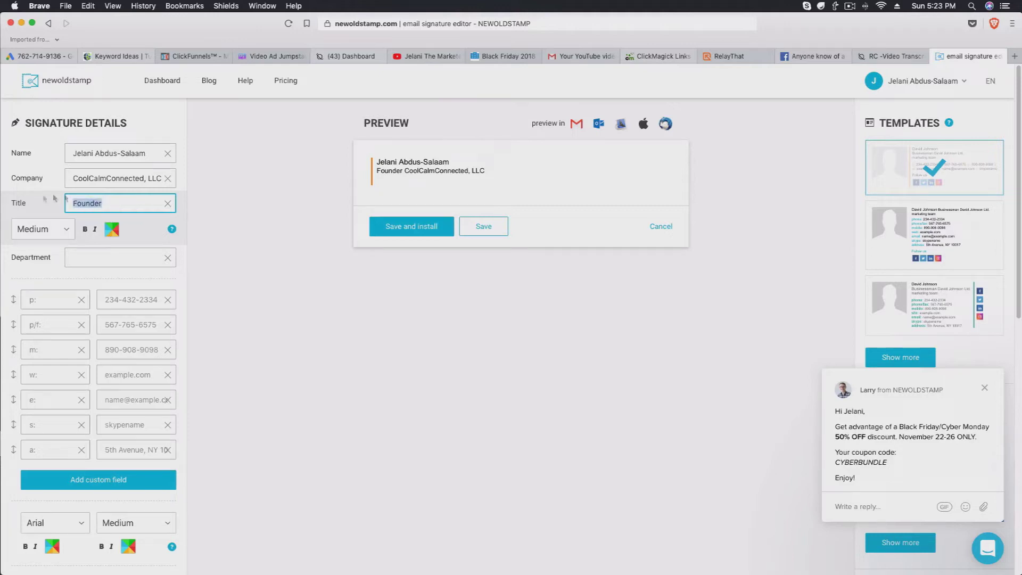
click(125, 207)
double_click(114, 206)
click(148, 205)
scroll(41, 301, down, 1)
Add a contact line labelled 'p:' with the phone number.
click(42, 300)
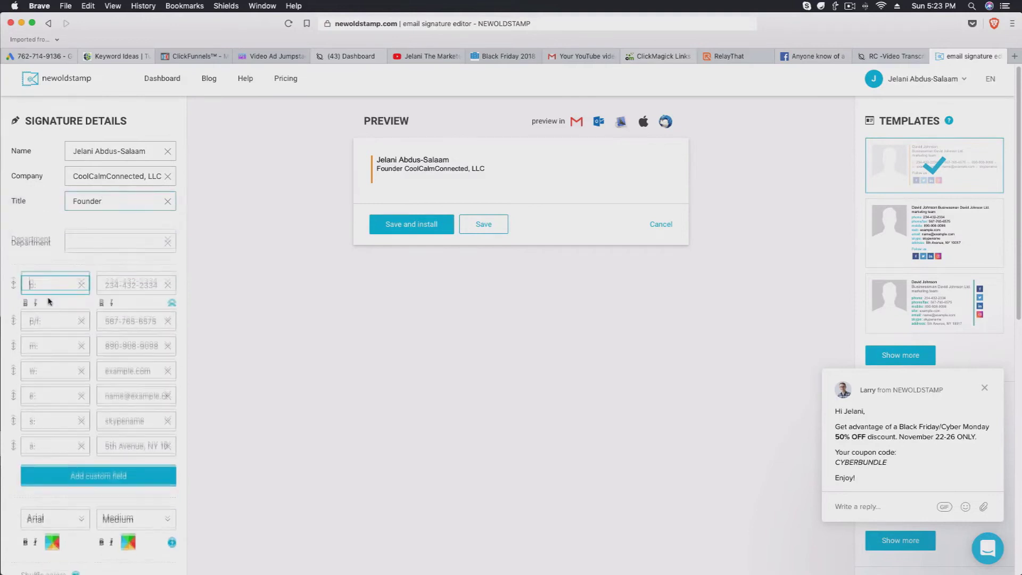
text(p:)
click(107, 264)
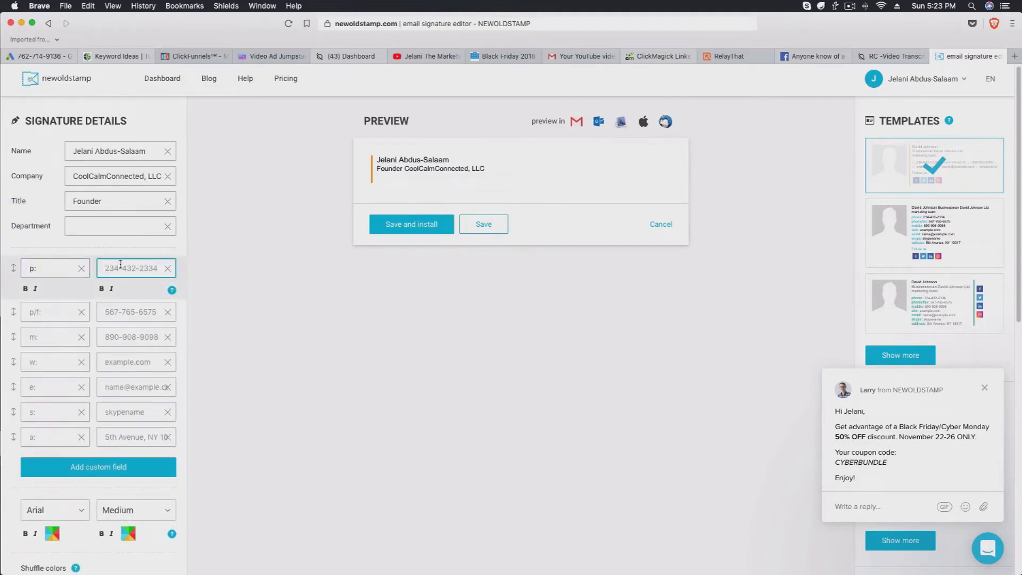
text(55)
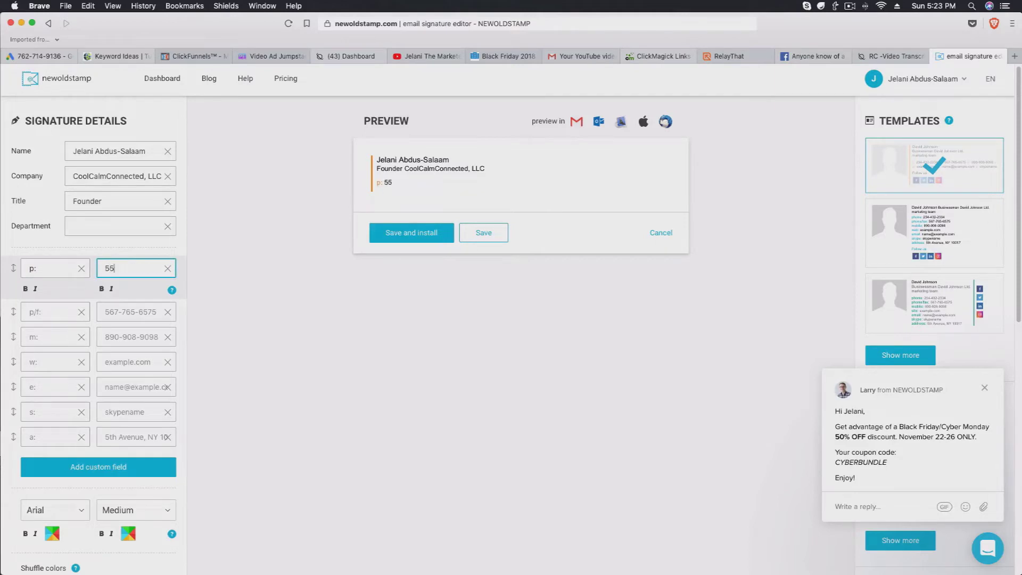
text(5-555-5555)
Look over the phone/fax, mobile, website and e-mail lines and select the website line.
click(64, 312)
scroll(53, 314, down, 1)
click(46, 326)
click(33, 306)
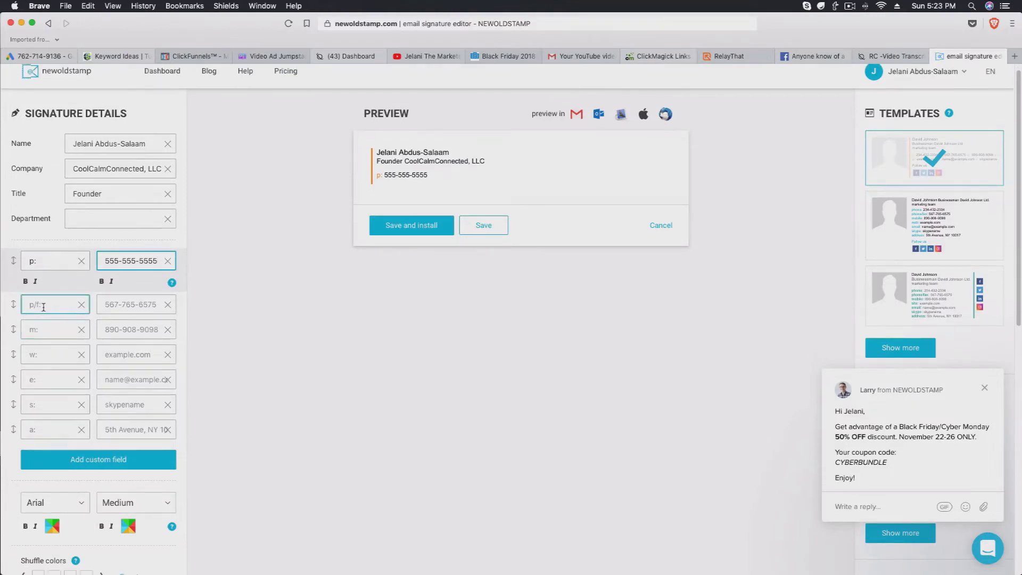
click(37, 329)
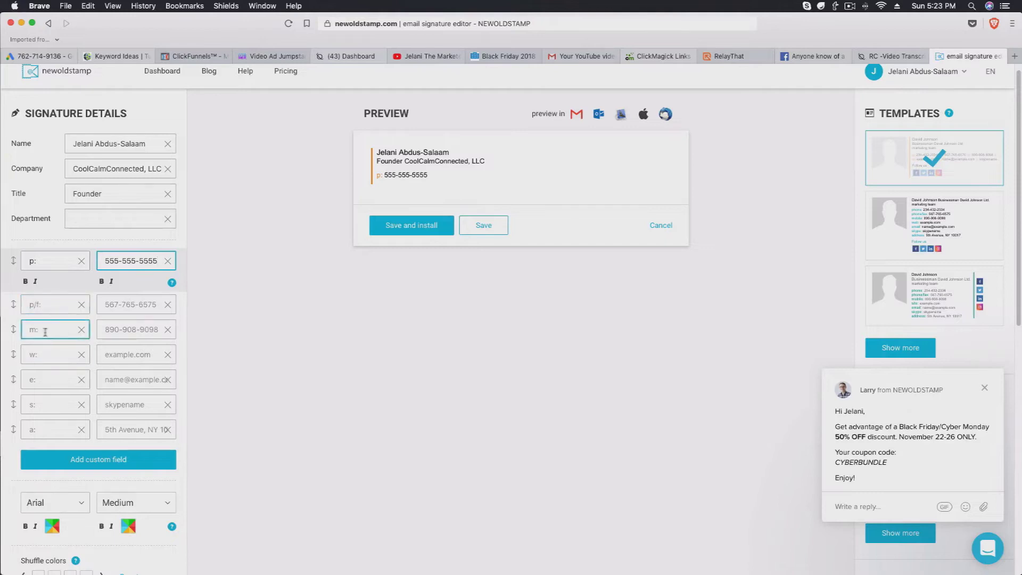
click(43, 356)
click(49, 384)
click(47, 356)
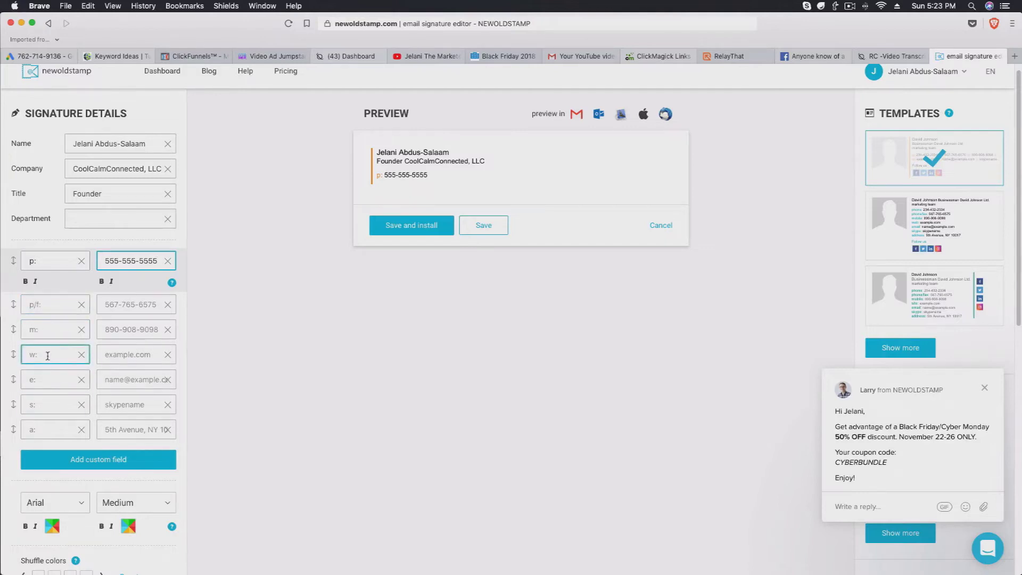
click(48, 356)
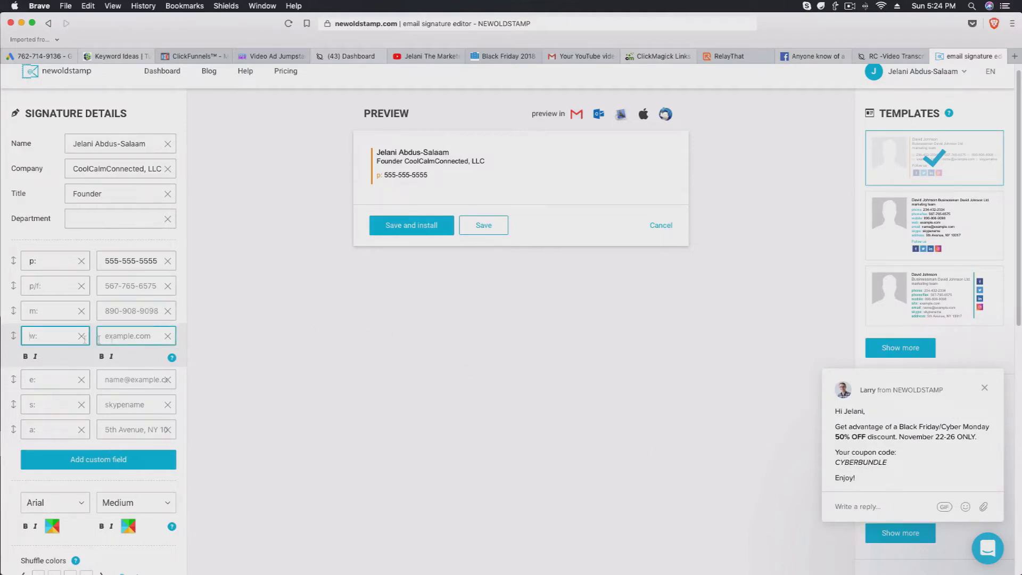
click(118, 329)
text(https://jea)
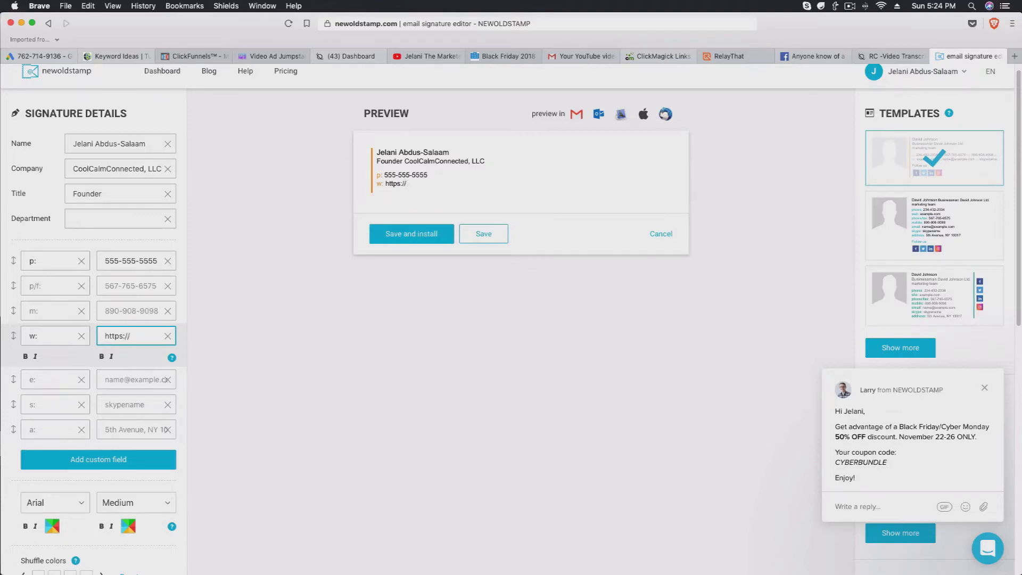
text(elanithemarketer.co)
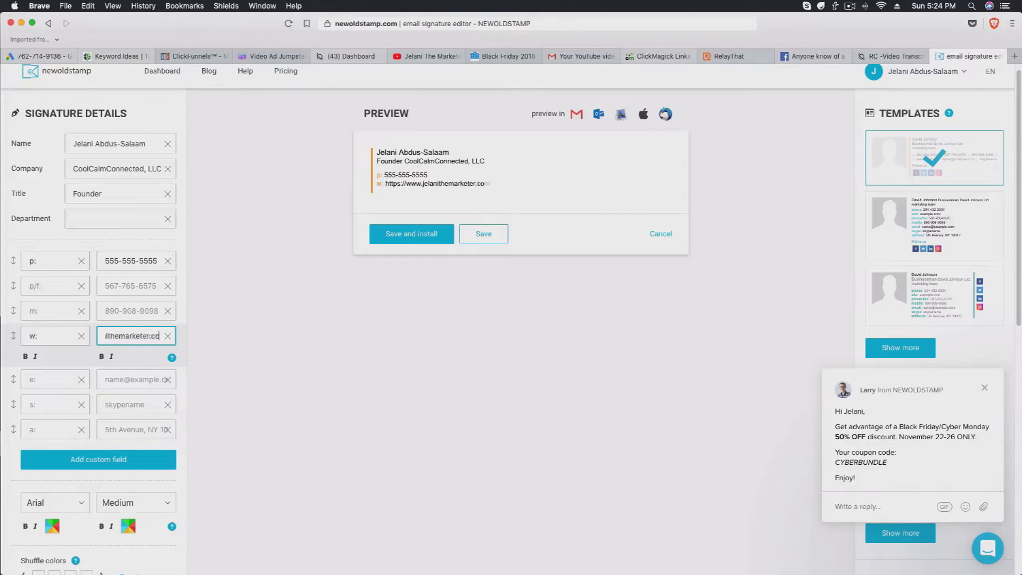
text(m)
click(55, 379)
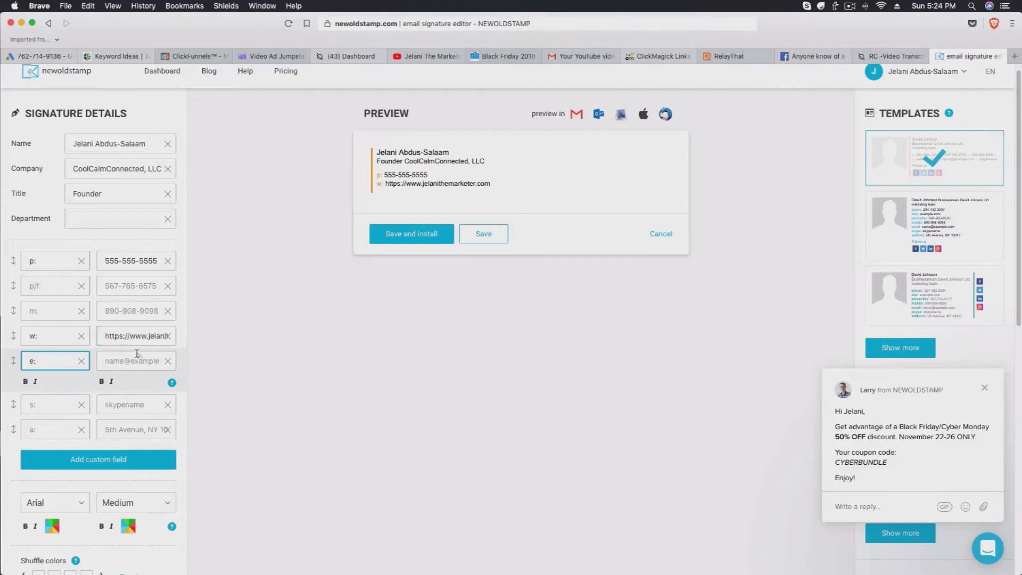
Enter the owner's e-mail address on the e-mail line.
click(137, 354)
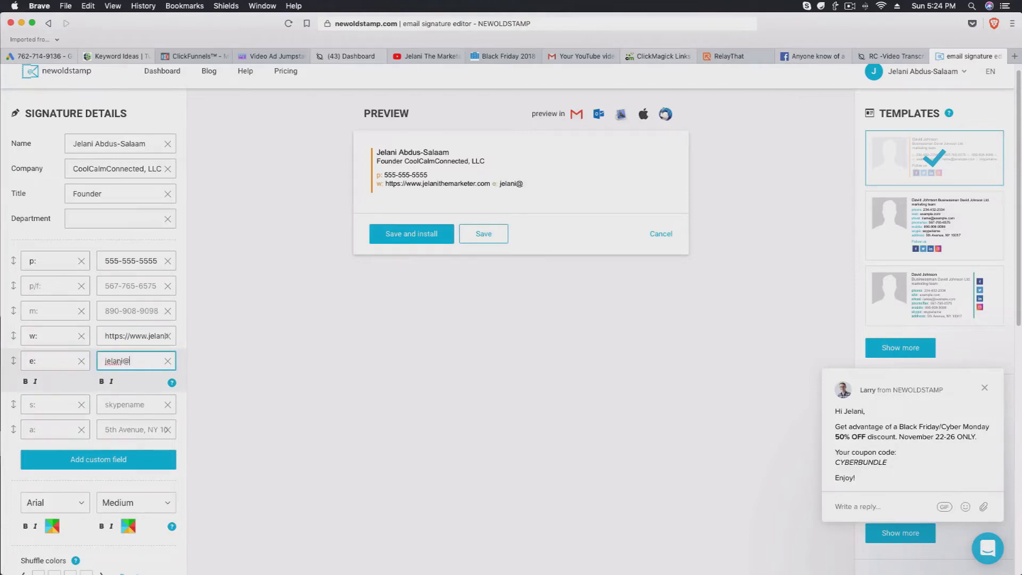
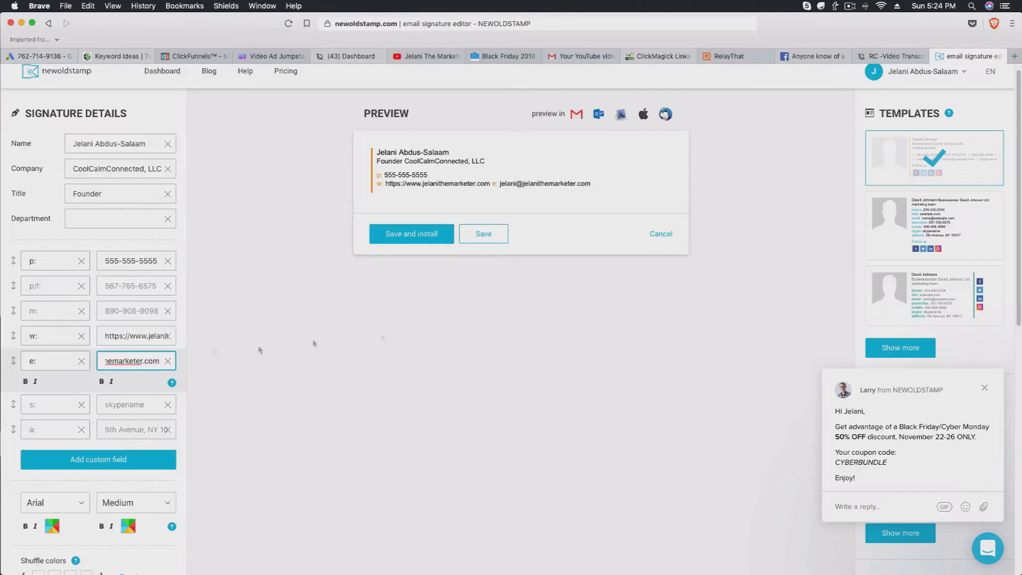
scroll(114, 424, down, 3)
scroll(114, 424, up, 2)
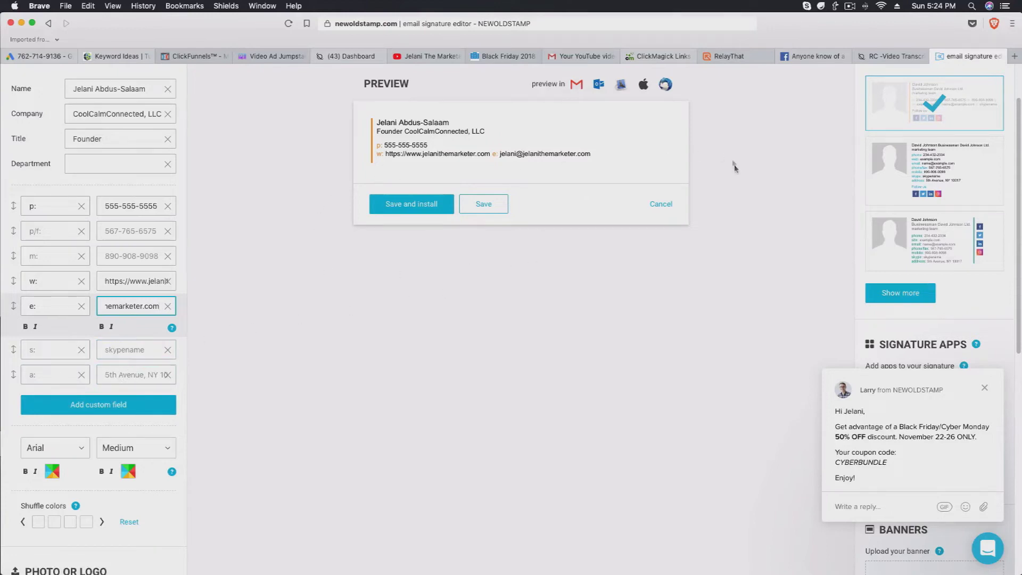
Try the stacked and divider templates, then apply template #215 from the full gallery.
click(935, 173)
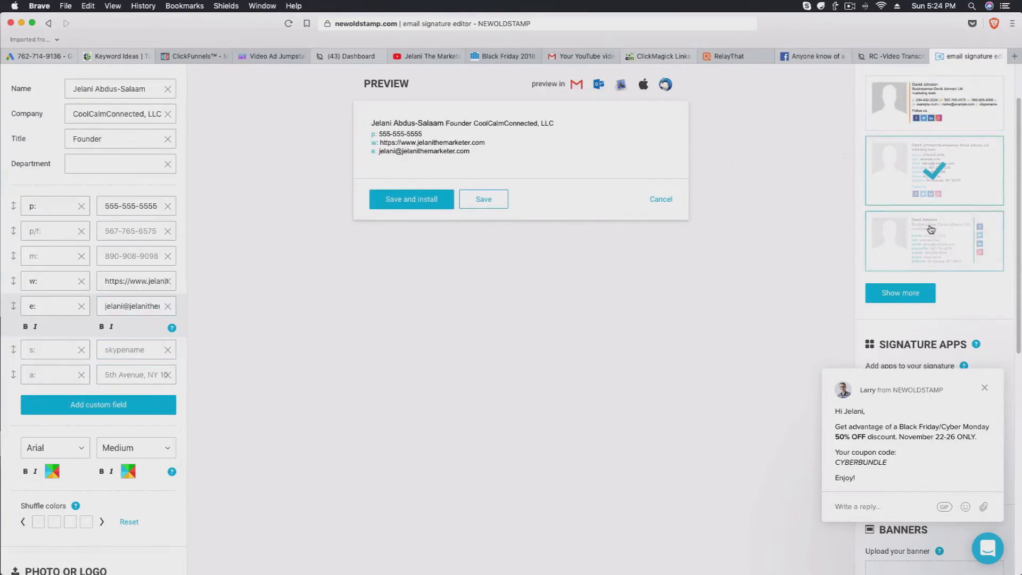
click(923, 266)
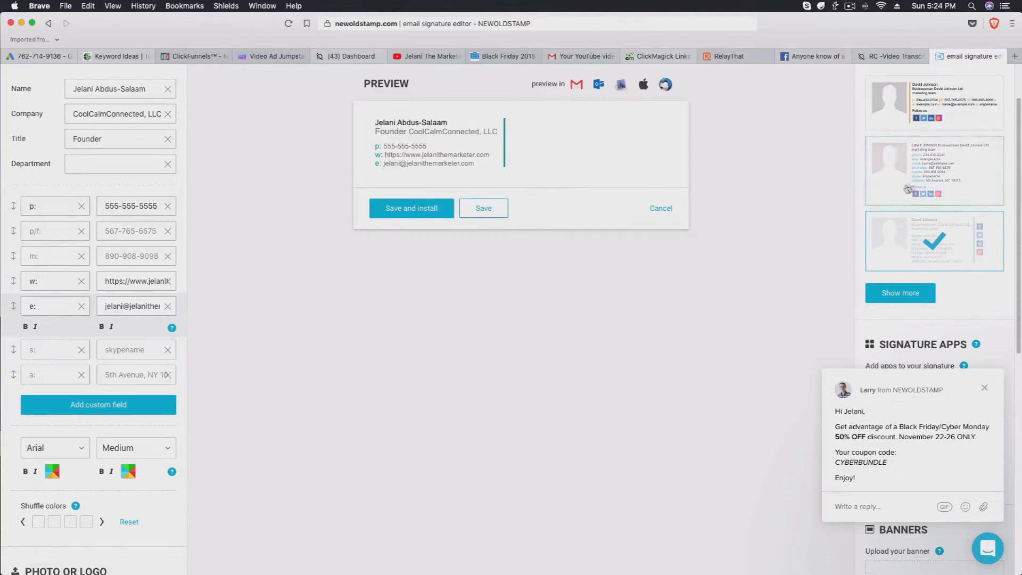
click(932, 293)
scroll(532, 330, down, 10)
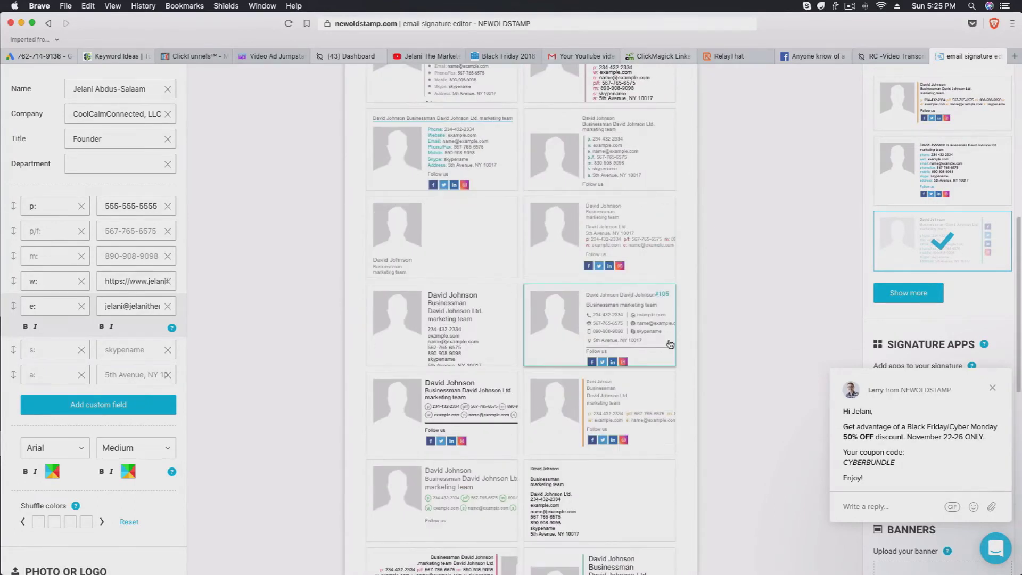
scroll(644, 353, down, 4)
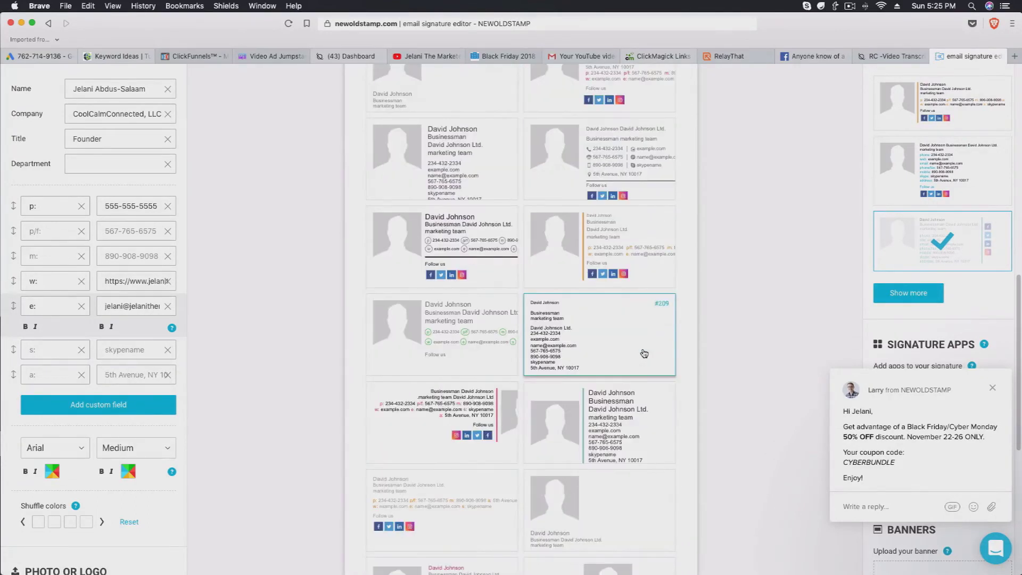
scroll(644, 353, down, 8)
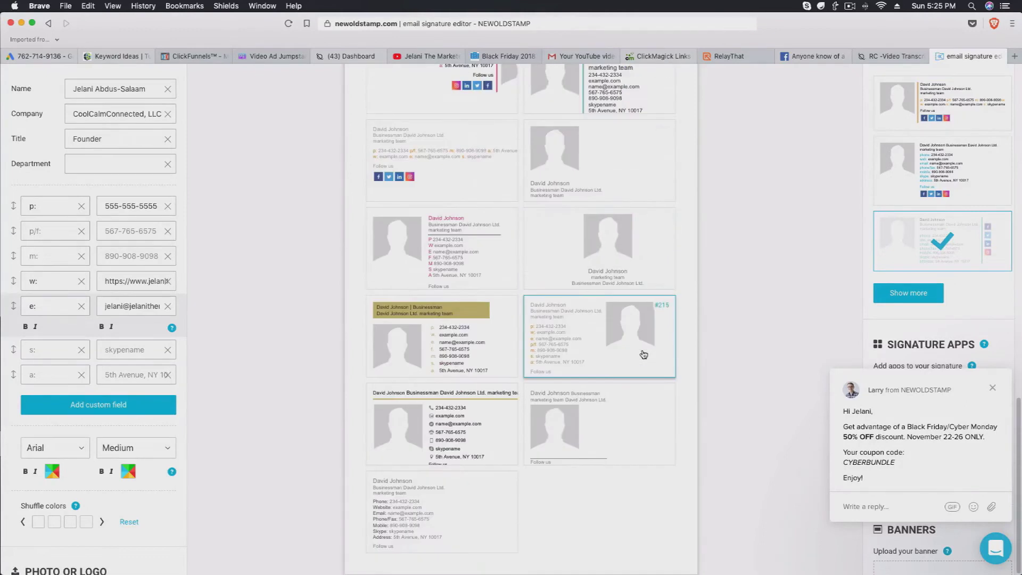
click(644, 353)
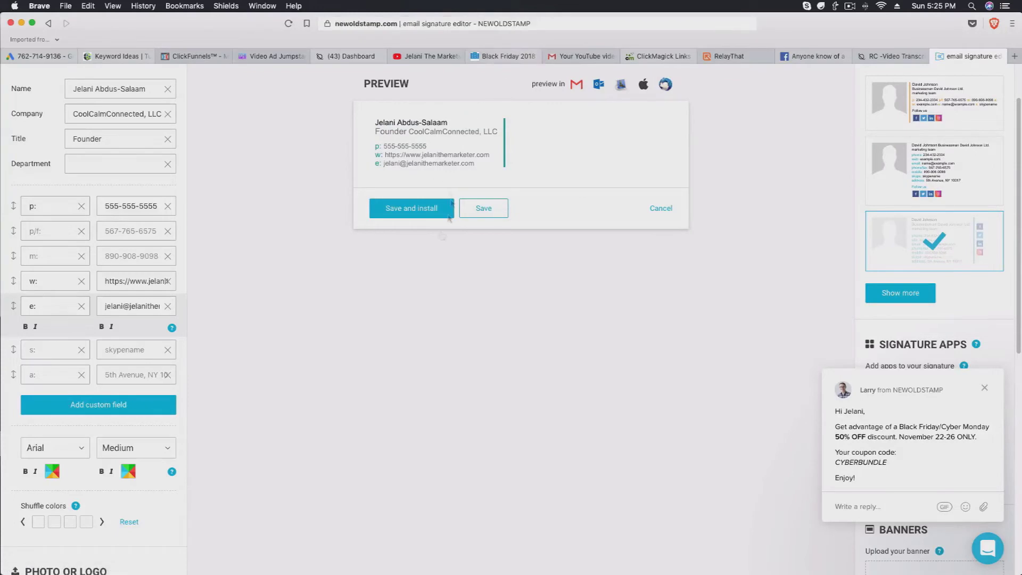
Scroll to the Photo or Logo section and begin uploading a photo.
scroll(98, 426, down, 3)
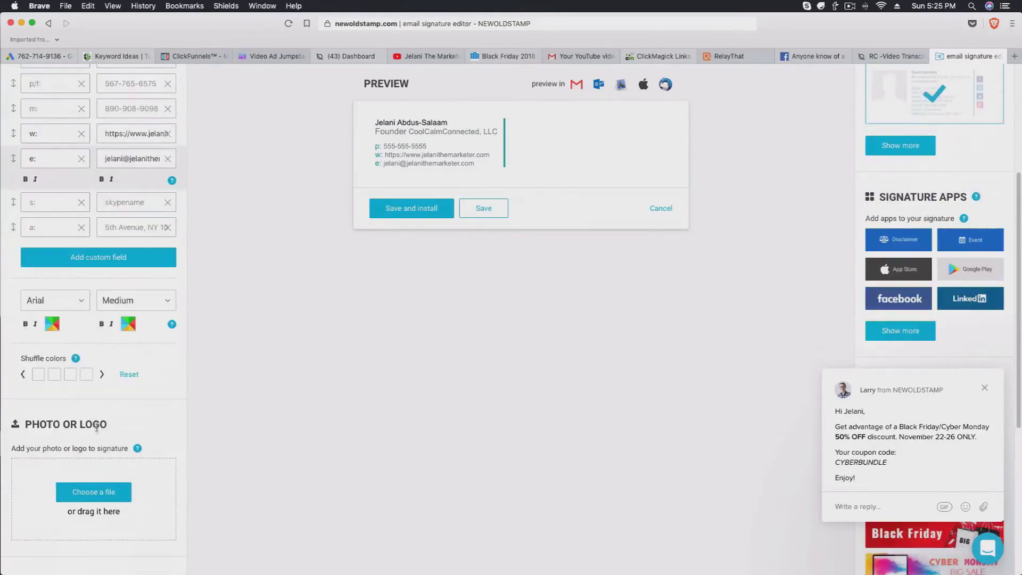
scroll(94, 487, down, 2)
scroll(84, 481, down, 1)
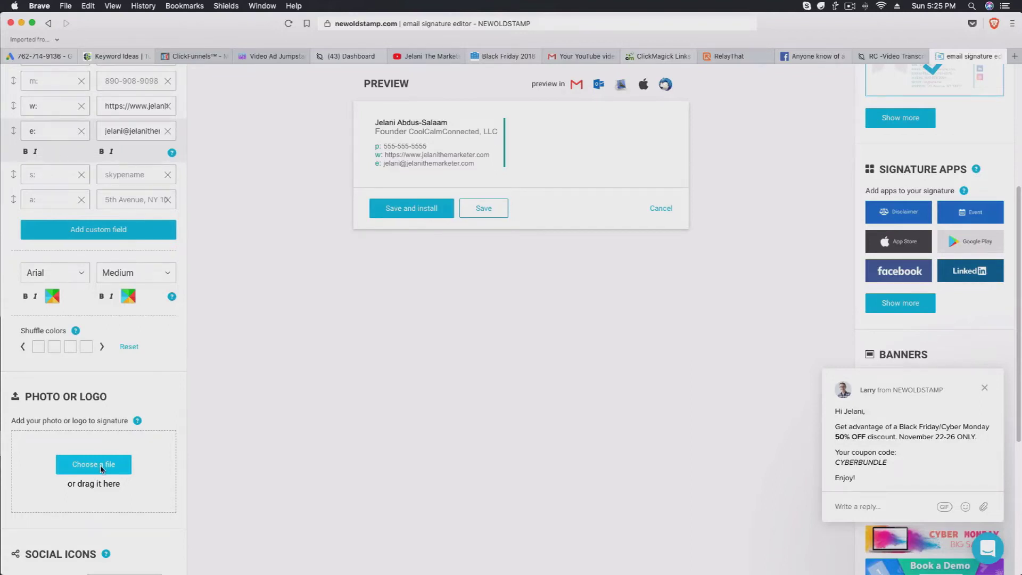
click(102, 466)
Upload the JPG photo from Downloads into the signature.
click(482, 140)
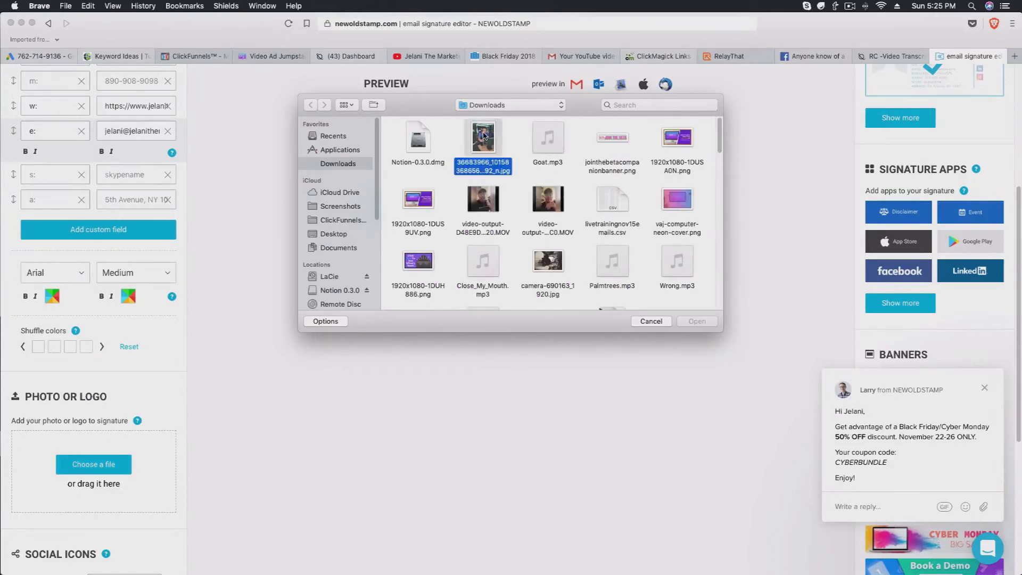
click(695, 320)
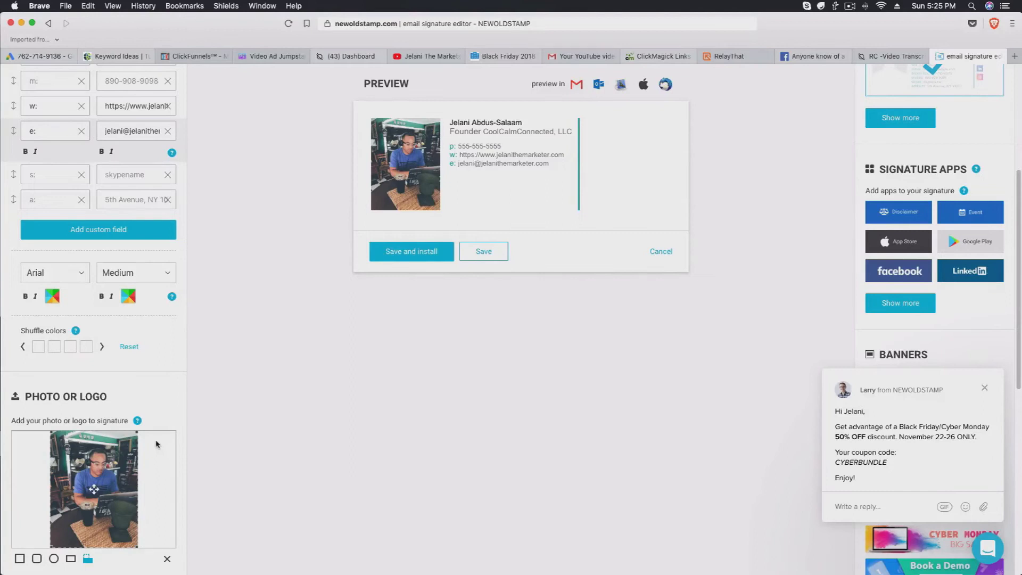
scroll(157, 445, down, 5)
scroll(85, 346, down, 1)
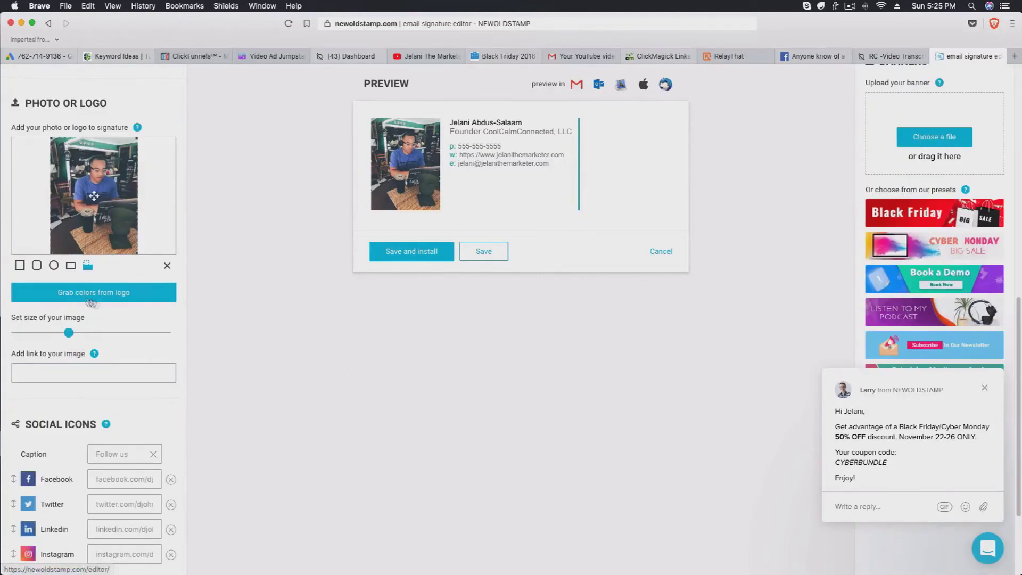
scroll(107, 373, down, 1)
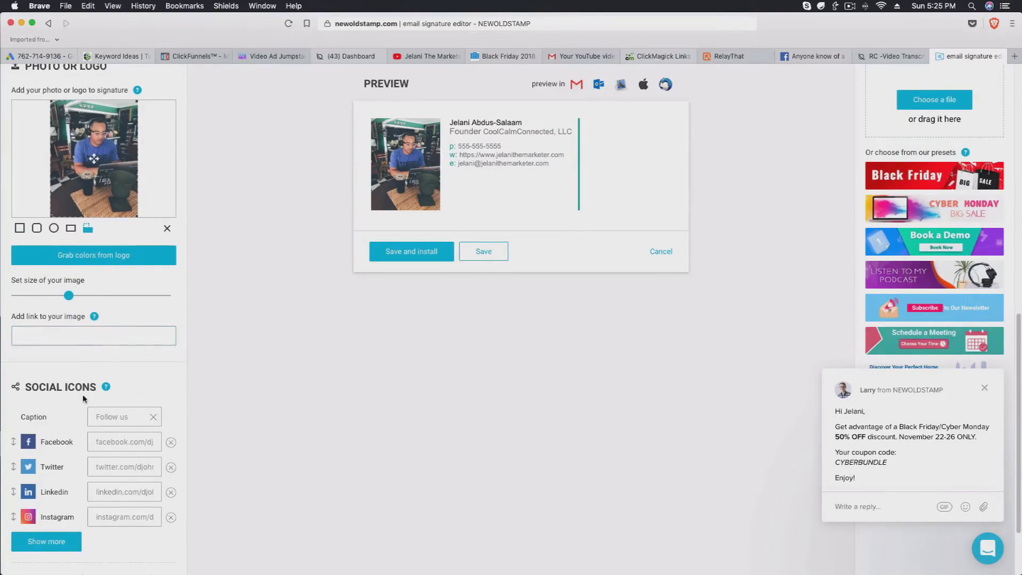
scroll(83, 398, down, 2)
Enter the owner's Facebook and Instagram profile links, correcting the Instagram handle typo.
click(117, 372)
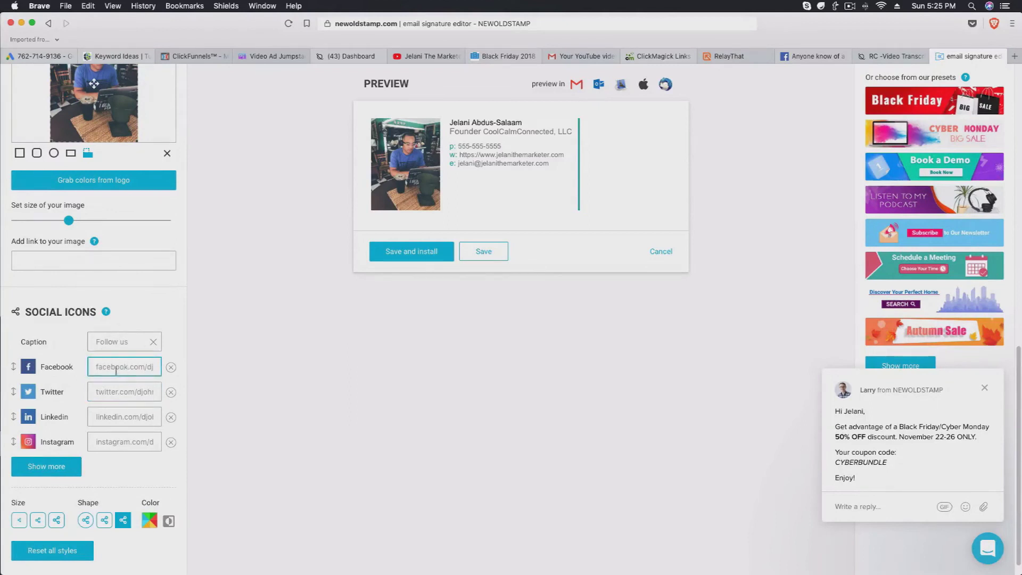
text(htpt)
text(s://facebook.com/)
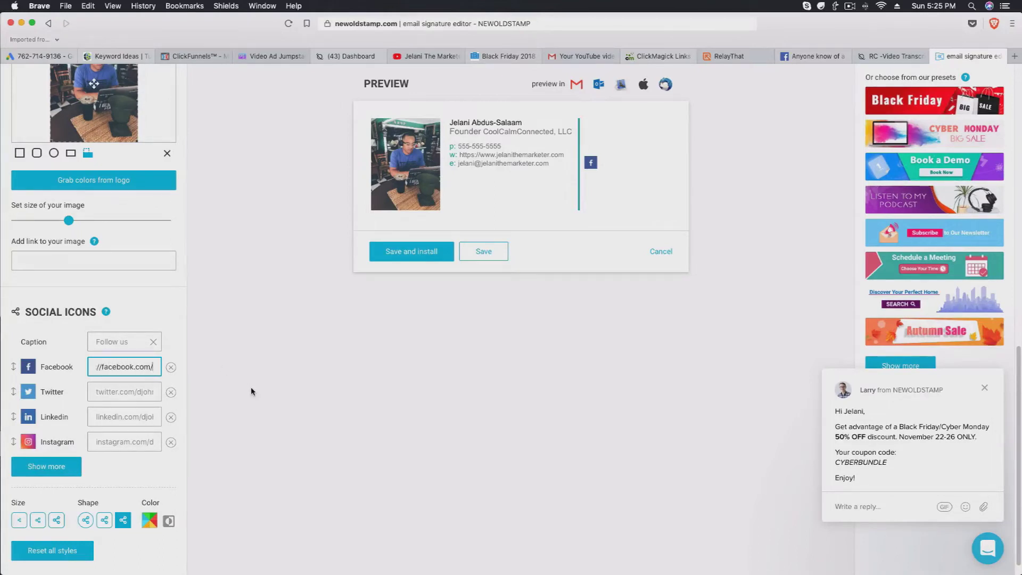
text(jelanithemarketer)
click(122, 441)
text(ins)
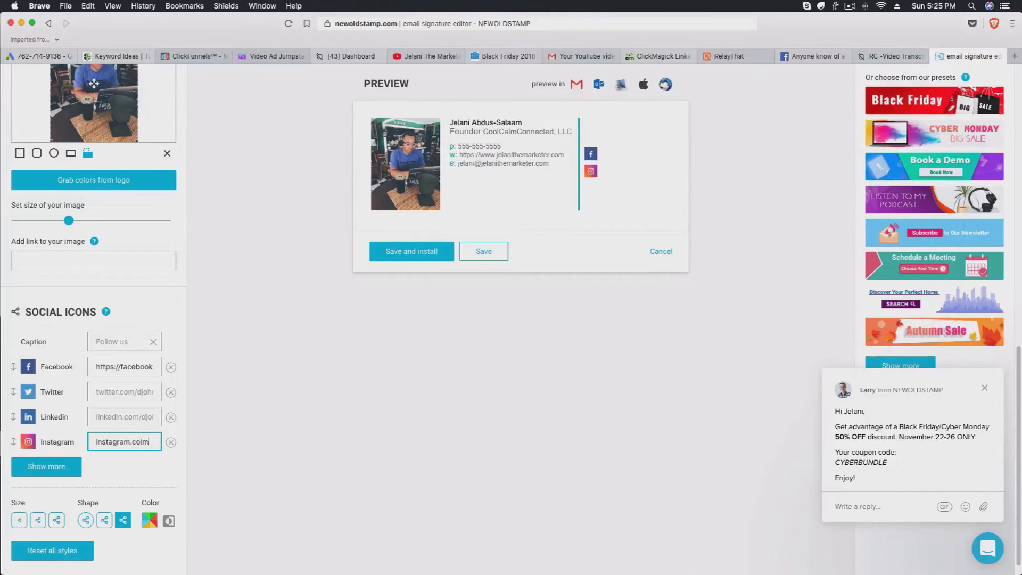
text(tagram.com/jelanithemarkt)
text(er)
key(BackSpace)
key(BackSpace)
key(BackSpace)
key(BackSpace)
text(keter)
scroll(127, 400, down, 1)
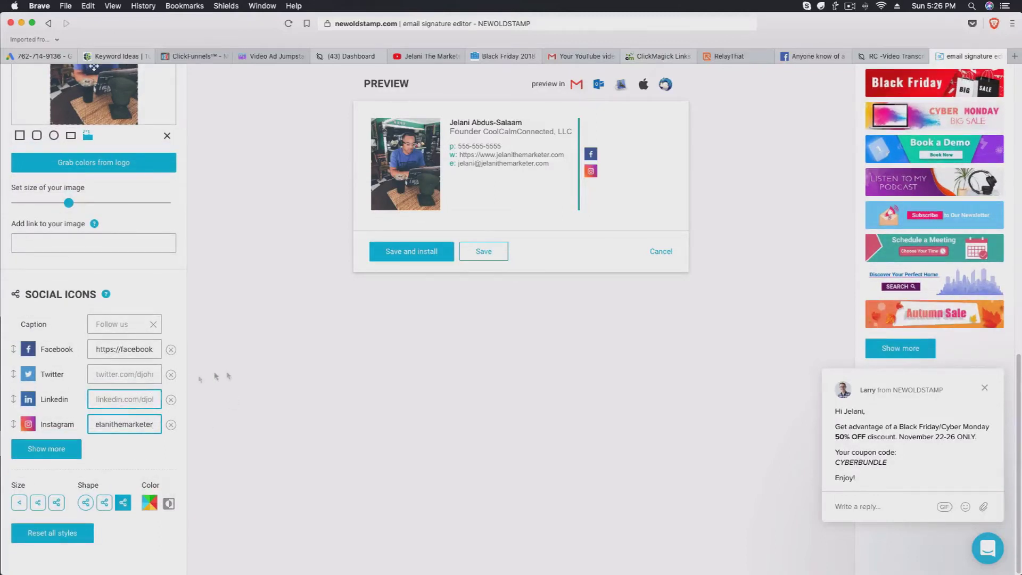
scroll(522, 209, up, 3)
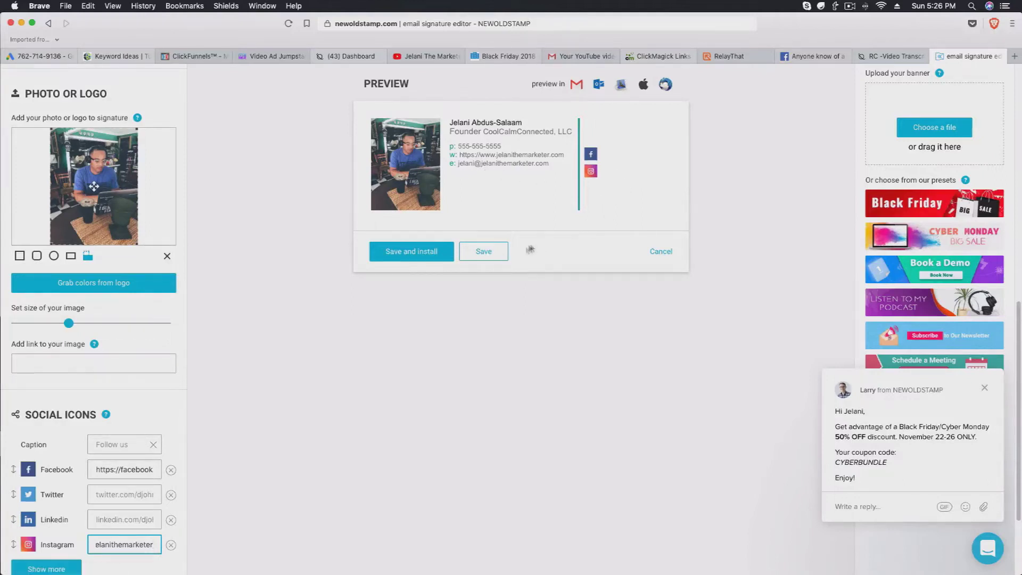
Dismiss the chat popup and make the social icons large circles.
click(985, 388)
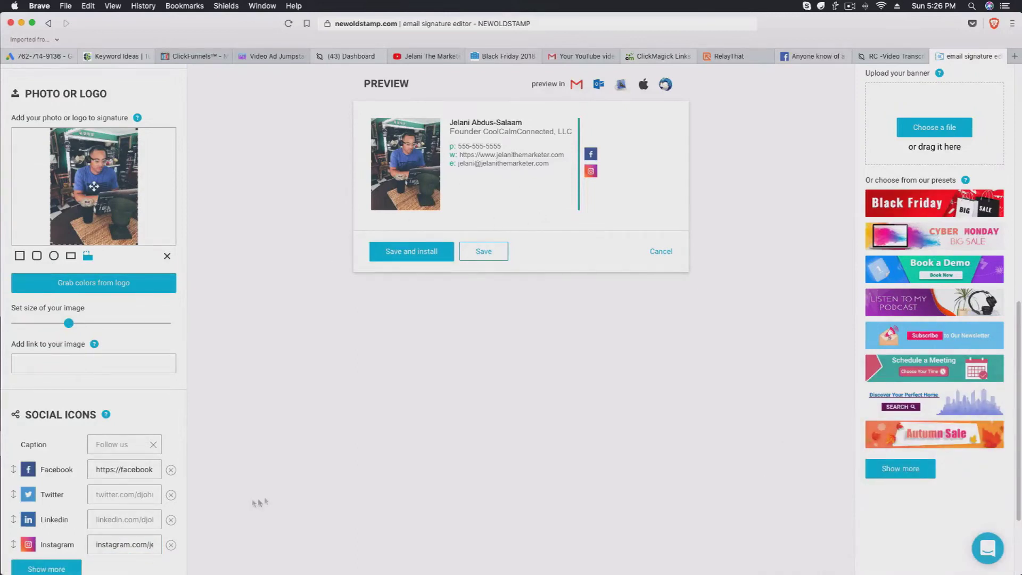
scroll(266, 499, down, 3)
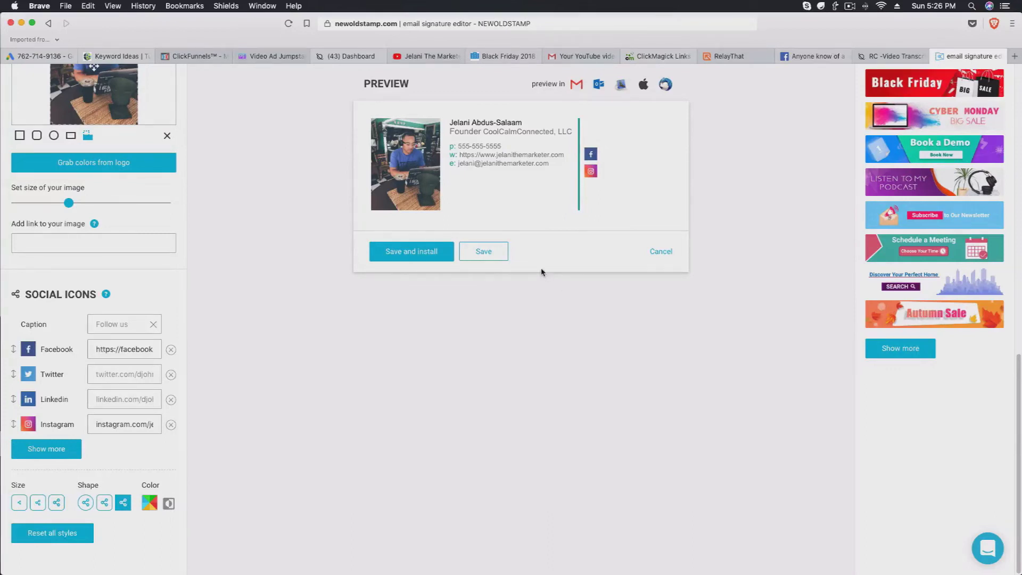
click(104, 508)
click(86, 506)
click(123, 505)
click(85, 503)
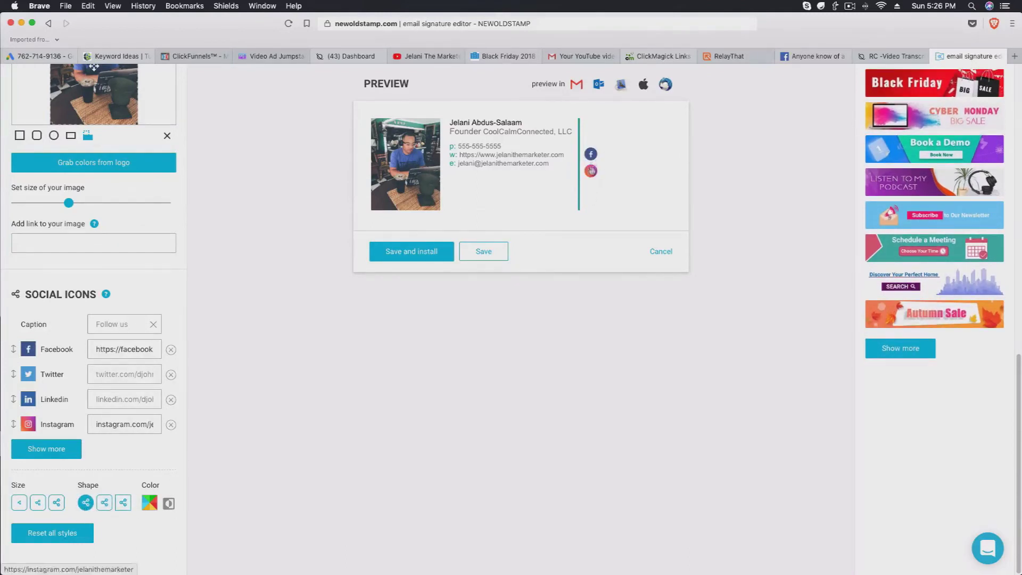
click(38, 503)
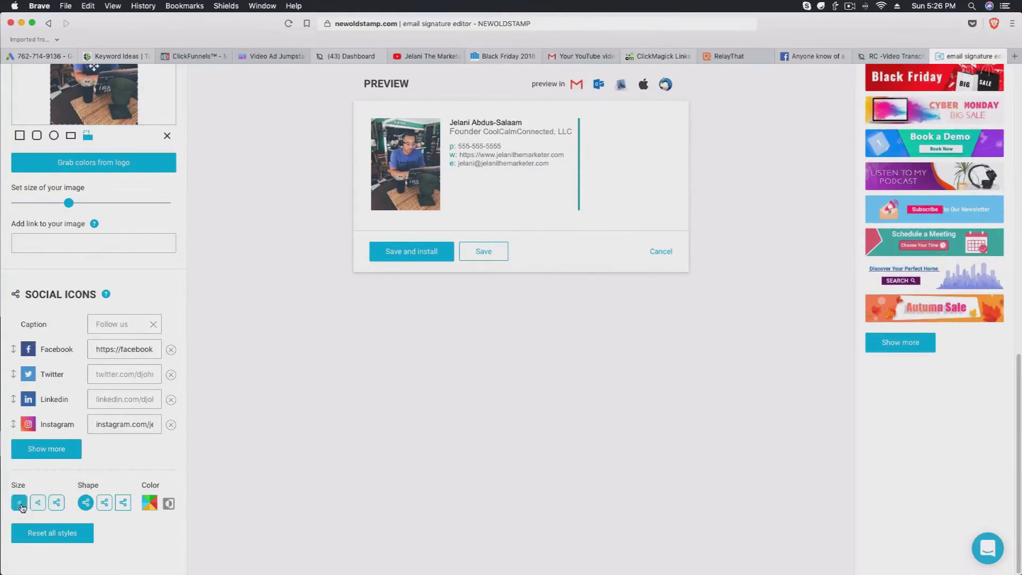
click(57, 503)
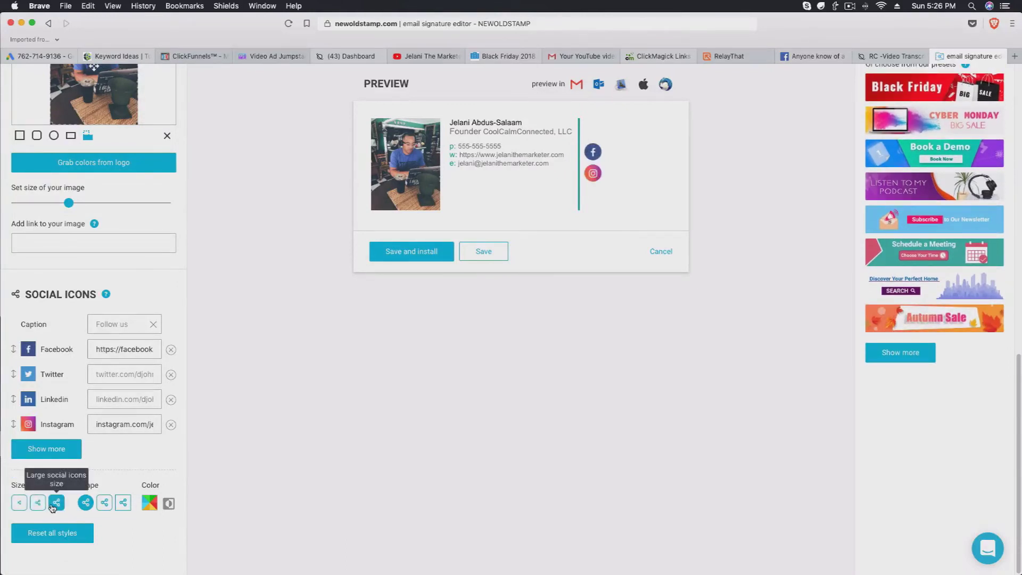
scroll(741, 337, up, 10)
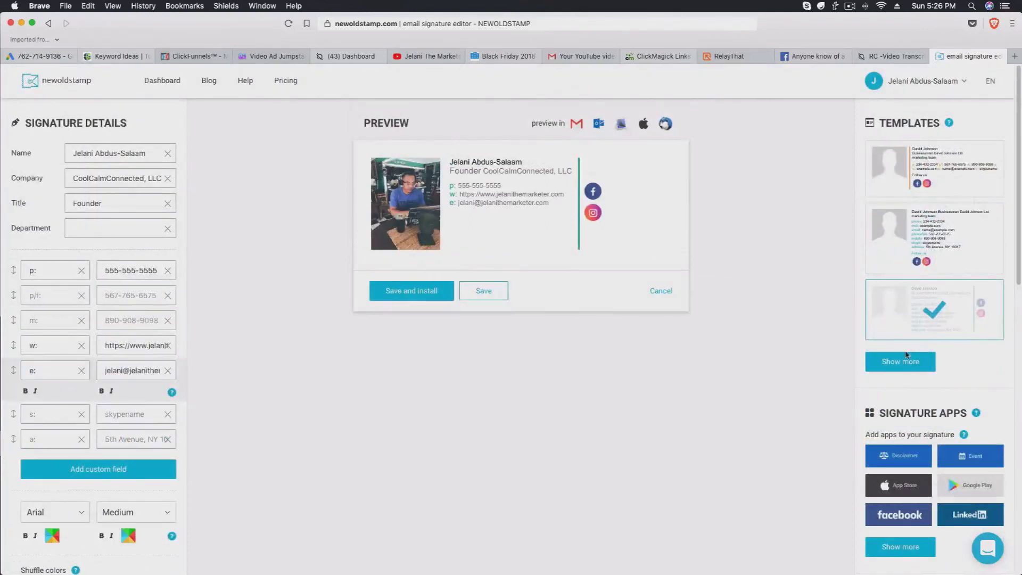
click(903, 361)
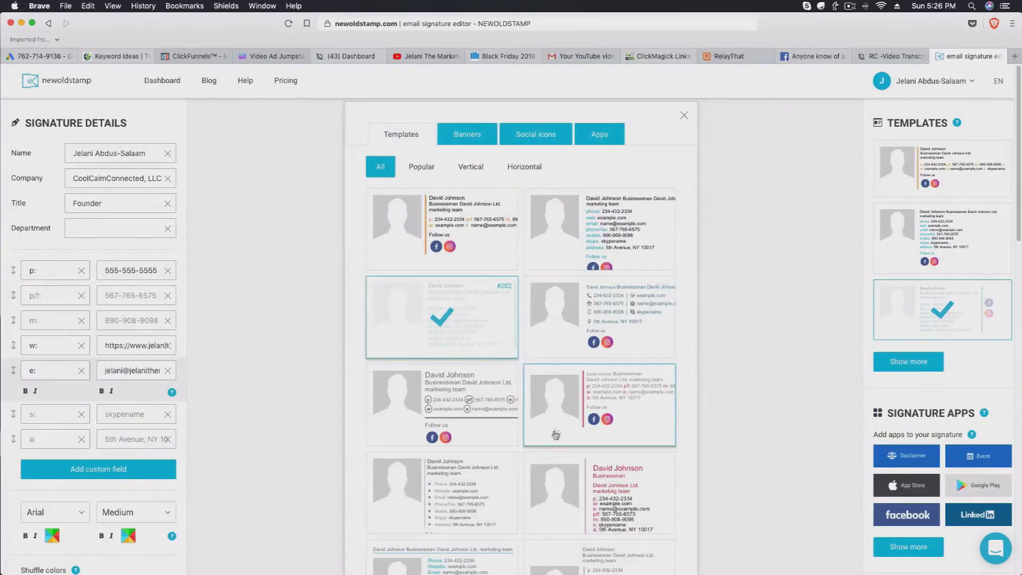
Try the third-row left template, then apply template #103 from the gallery.
scroll(556, 424, down, 2)
click(468, 358)
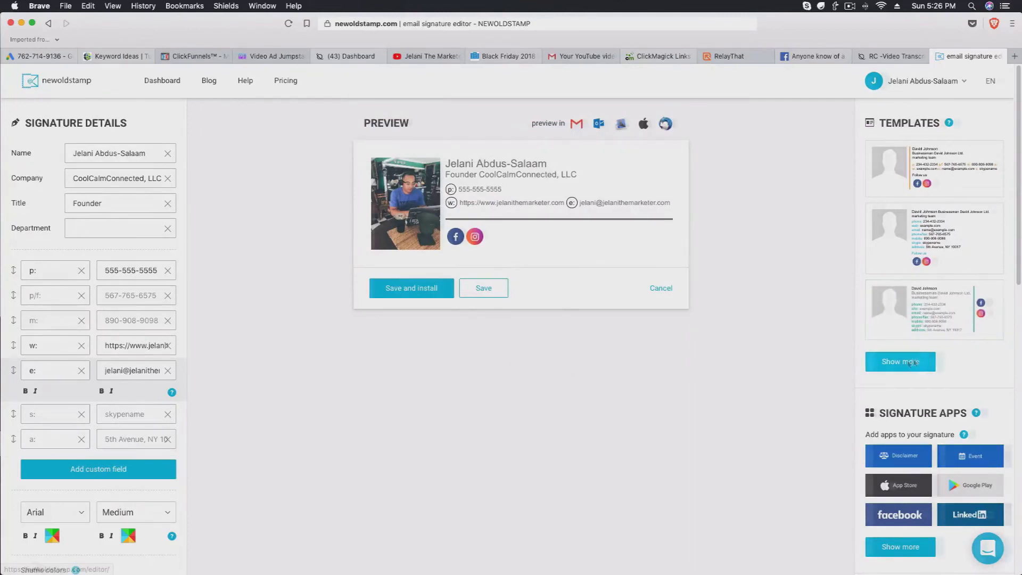
click(921, 362)
scroll(515, 408, down, 4)
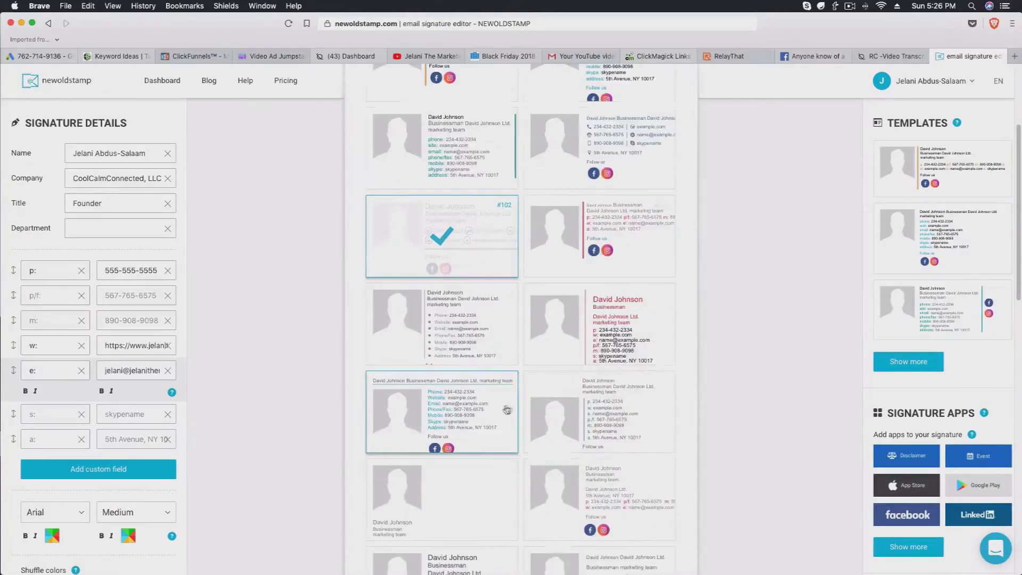
scroll(479, 404, down, 4)
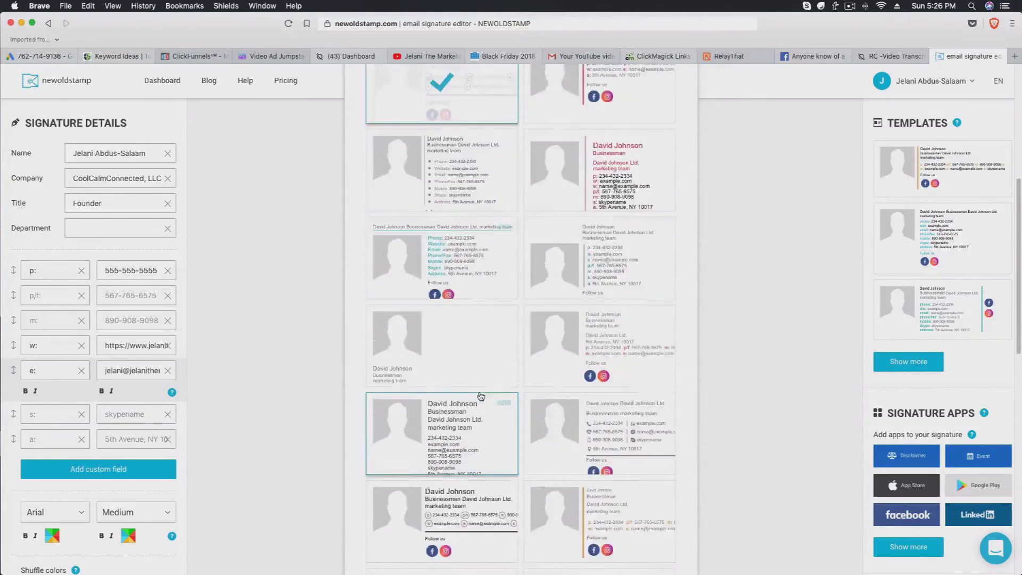
scroll(481, 390, up, 4)
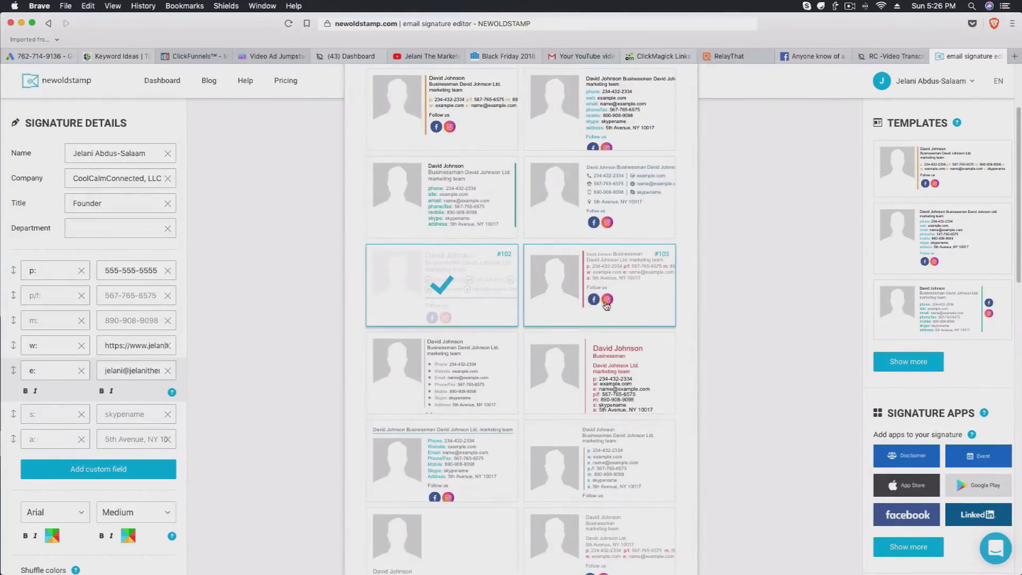
click(606, 308)
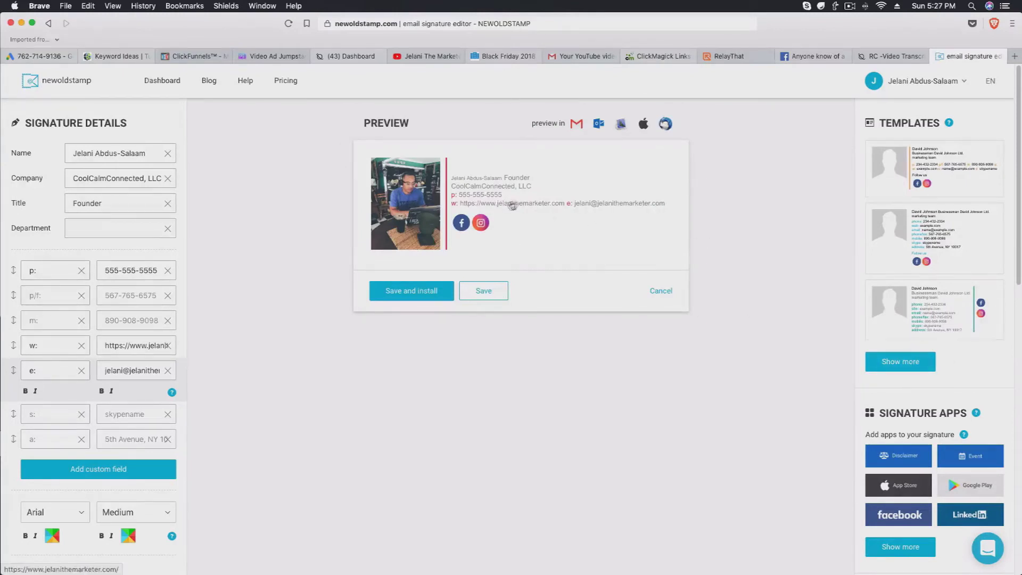
Remove the phone number line from the signature.
click(169, 273)
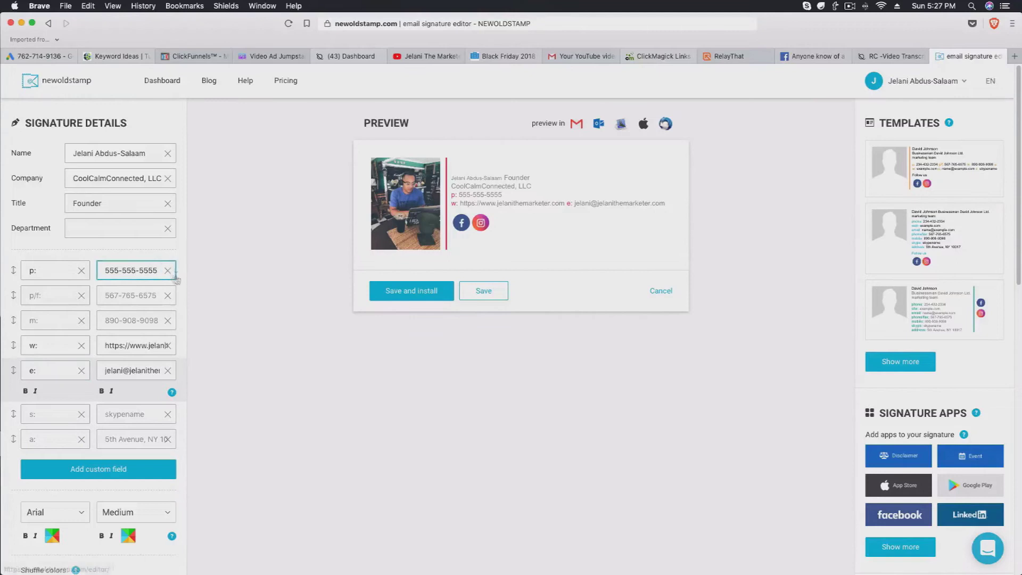
click(86, 271)
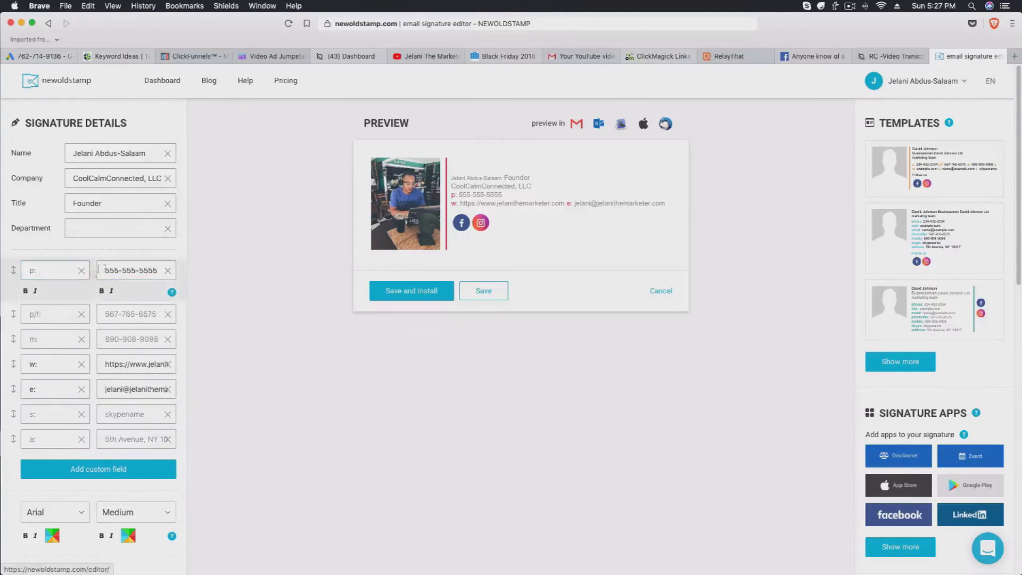
click(168, 271)
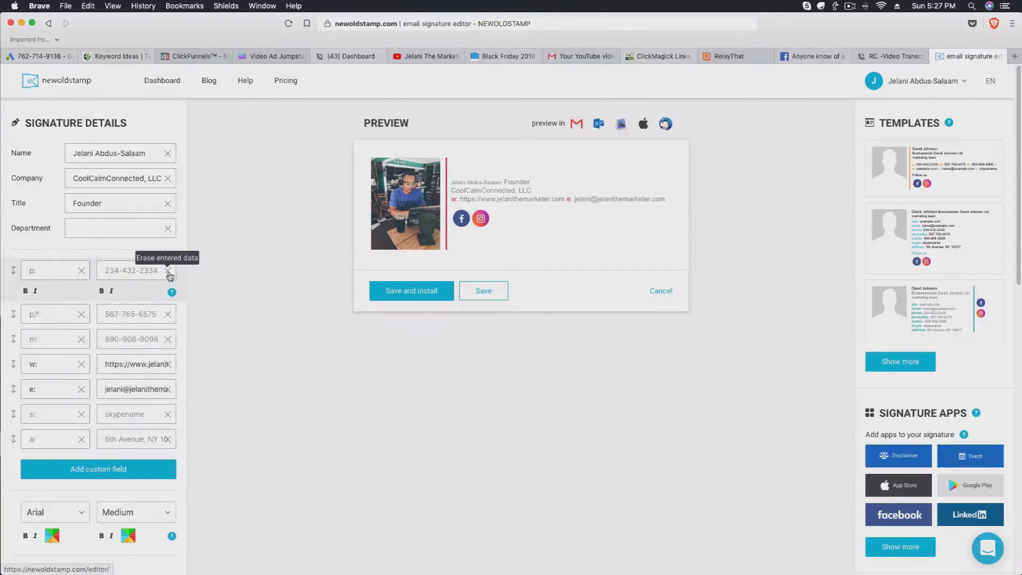
Drag the website row to the top and the e-mail row right beneath it.
drag(5, 366, 11, 271)
drag(7, 391, 14, 294)
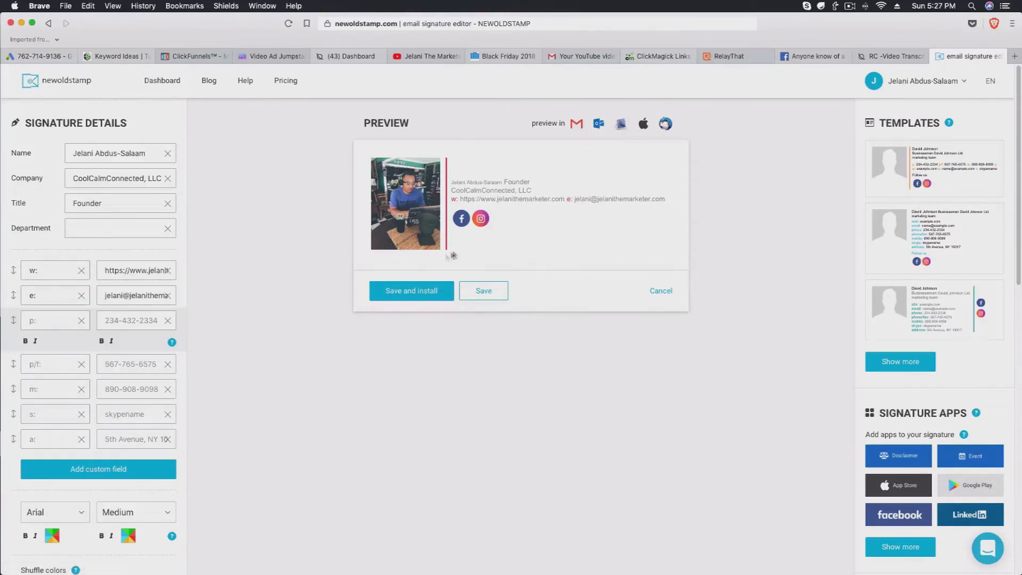
scroll(433, 301, down, 3)
scroll(433, 298, up, 3)
scroll(922, 377, down, 4)
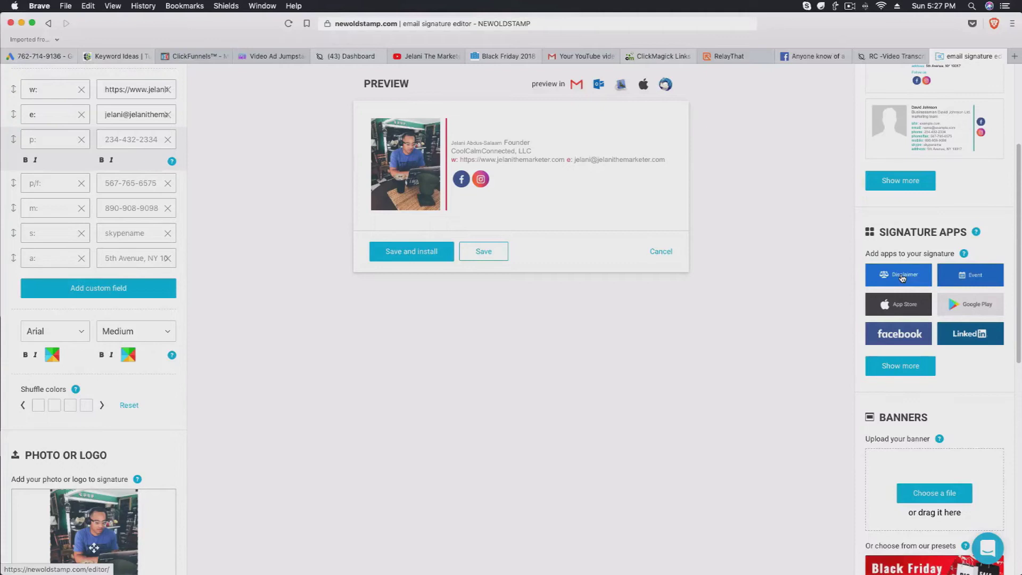
scroll(926, 332, down, 5)
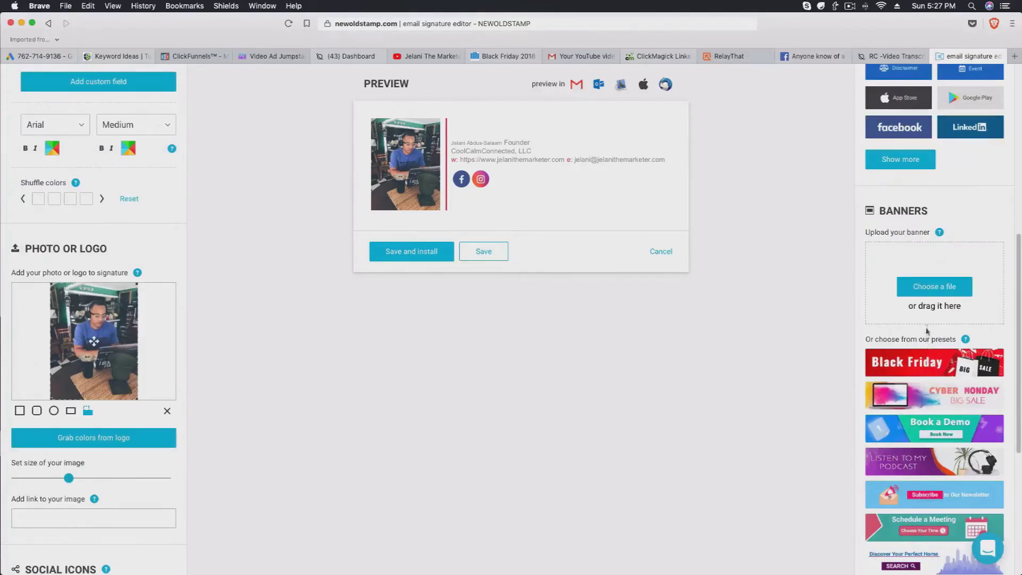
scroll(926, 332, up, 3)
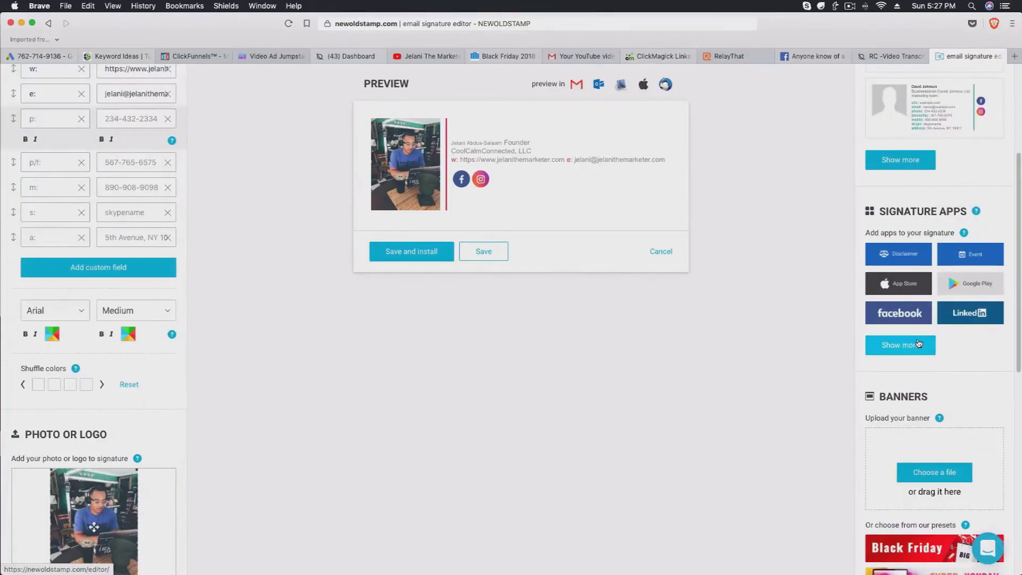
scroll(919, 349, down, 1)
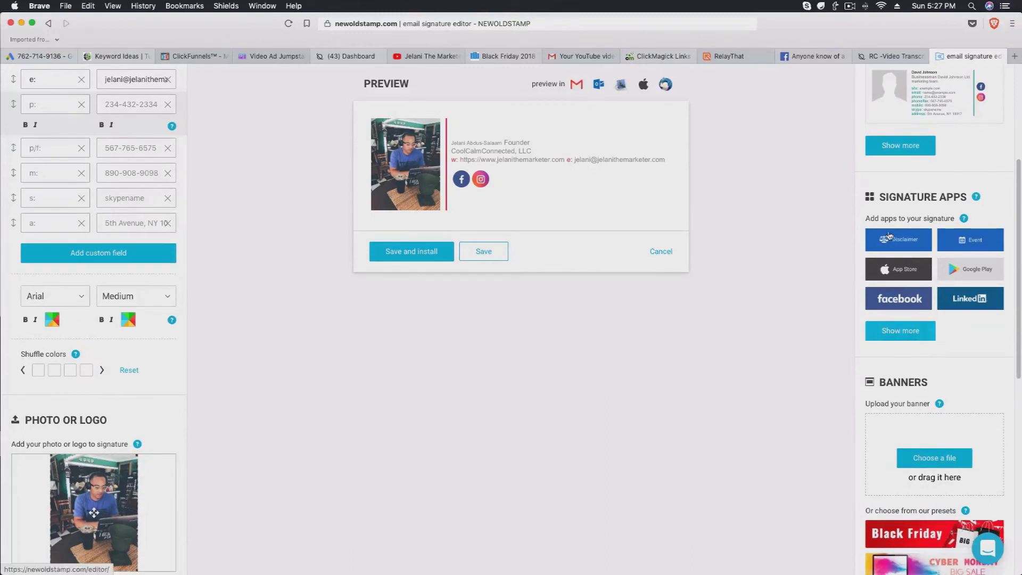
scroll(910, 375, down, 5)
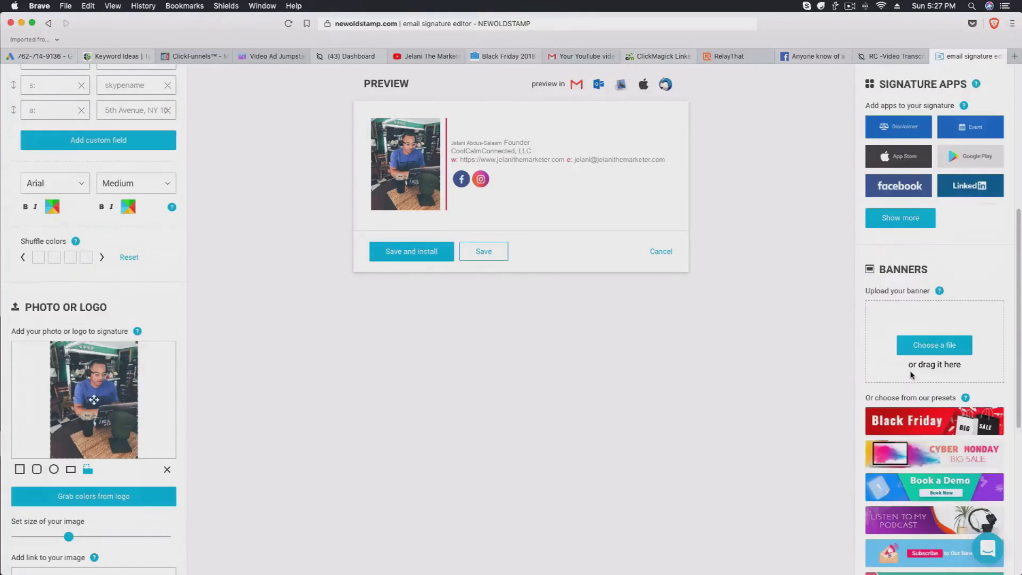
scroll(924, 300, down, 3)
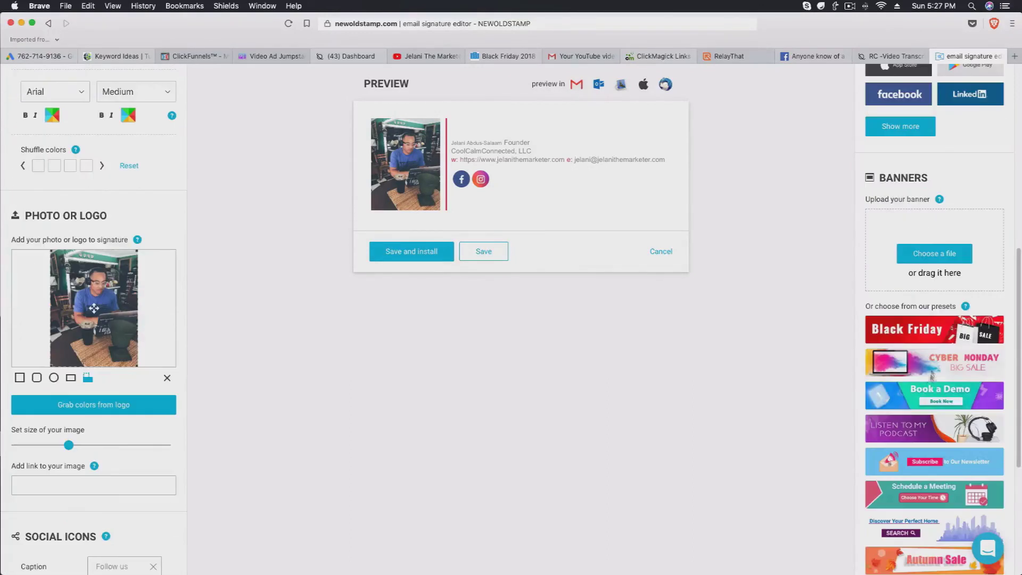
scroll(941, 387, down, 7)
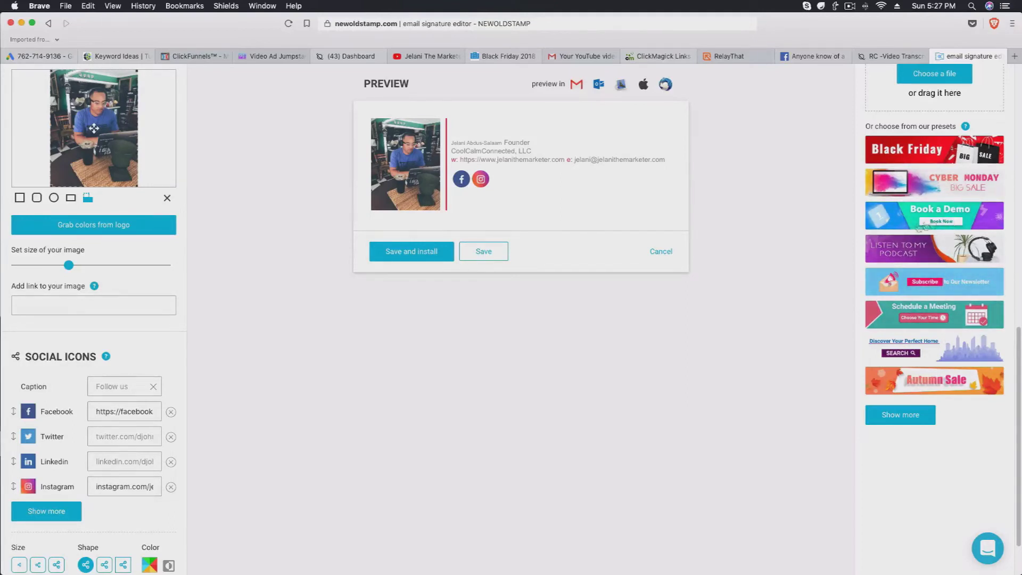
click(926, 416)
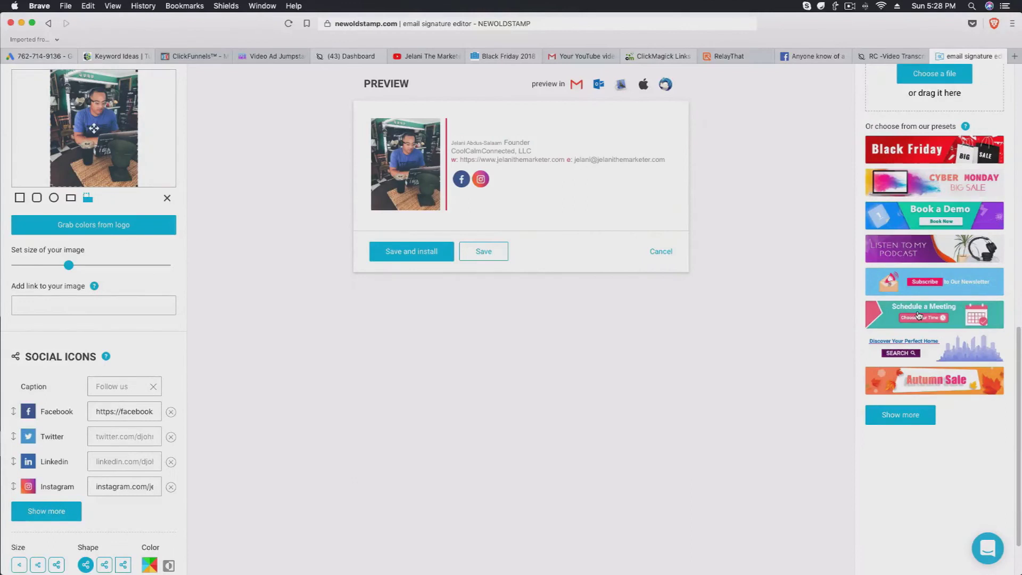
click(936, 314)
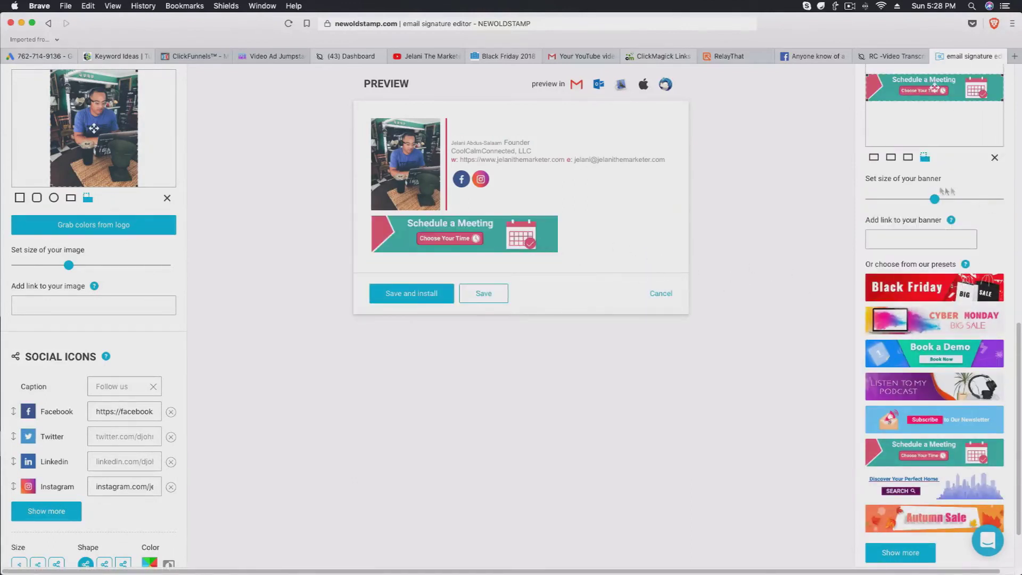
mouse_move(935, 199)
mouse_down()
mouse_move(998, 194)
mouse_move(983, 198)
mouse_up()
click(883, 240)
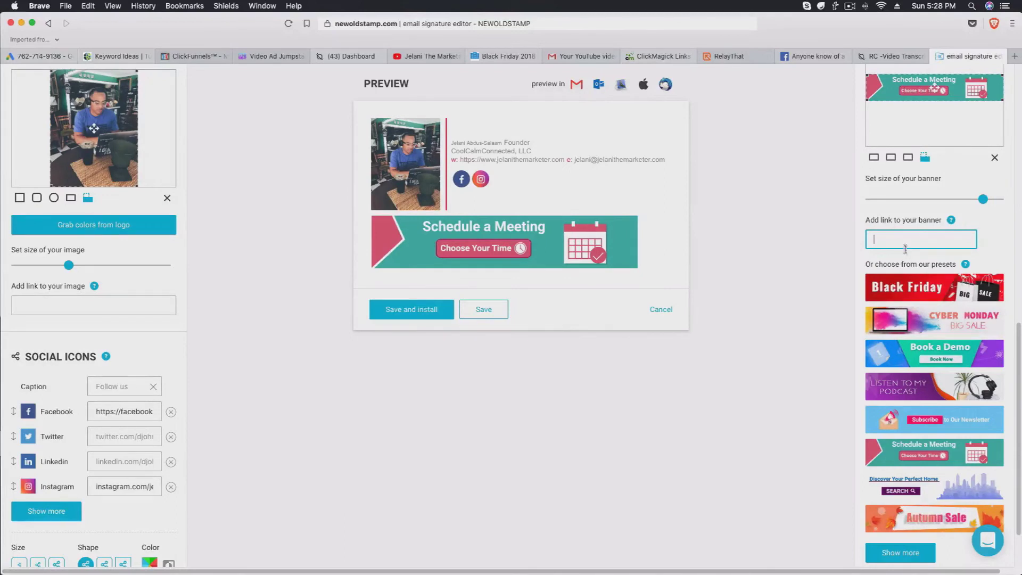
scroll(904, 246, up, 3)
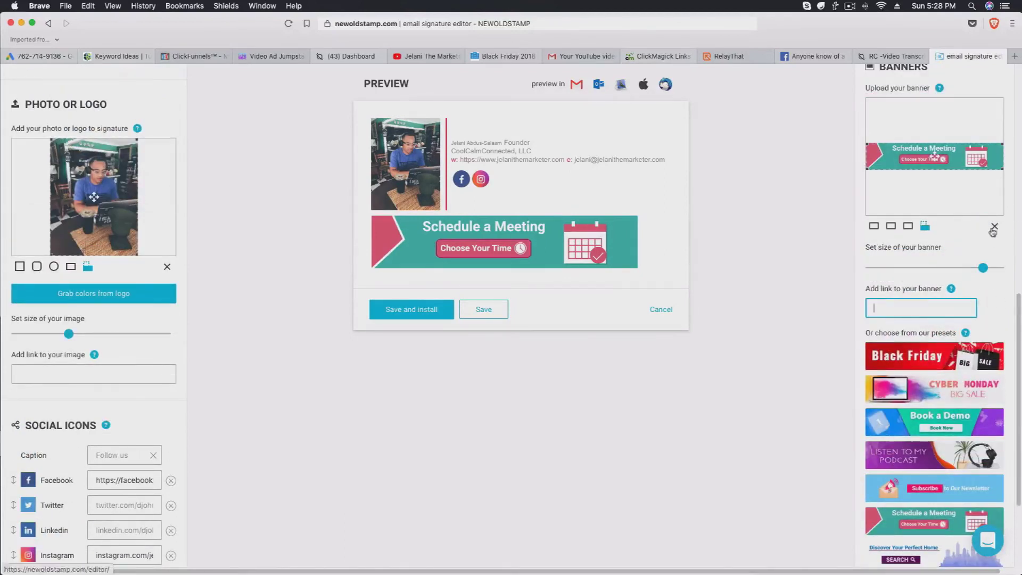
click(993, 229)
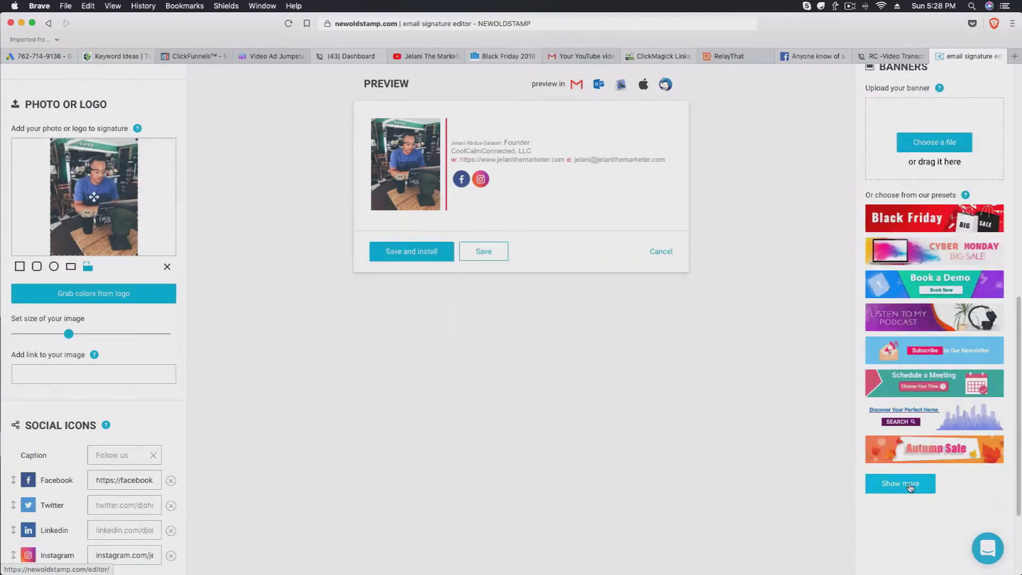
click(909, 484)
scroll(549, 383, down, 5)
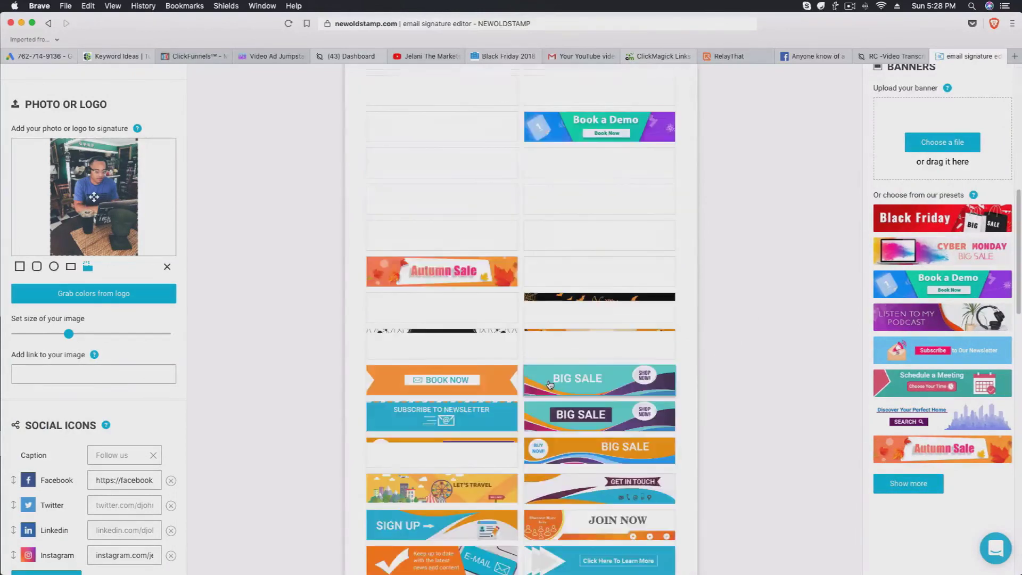
scroll(550, 384, down, 10)
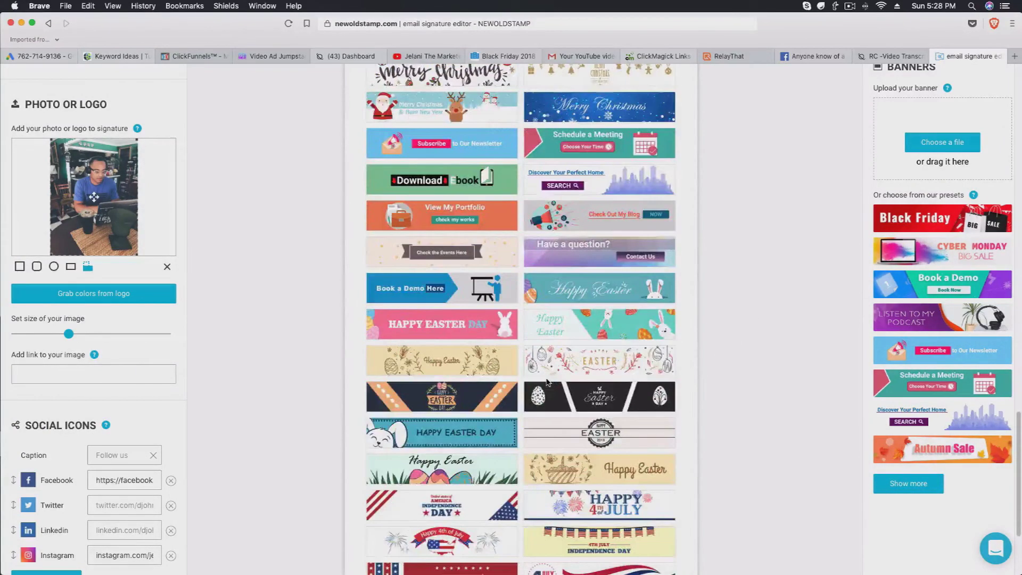
scroll(547, 382, down, 4)
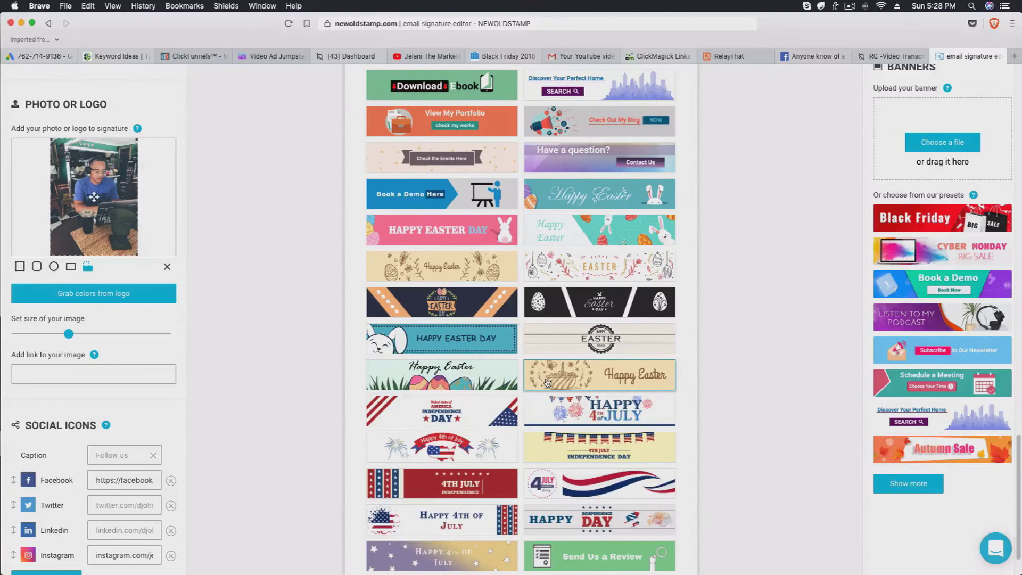
scroll(547, 382, down, 2)
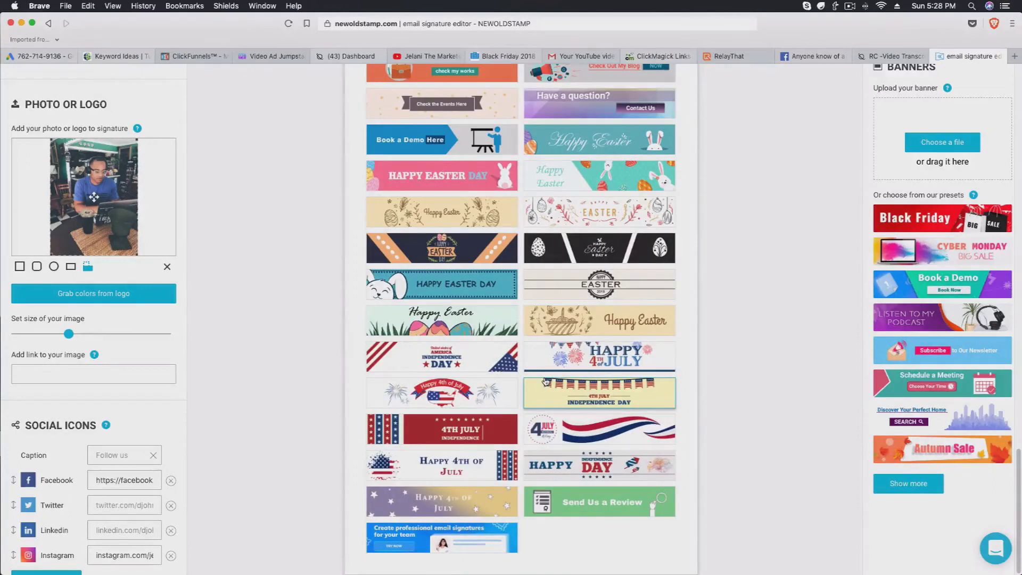
scroll(546, 381, up, 8)
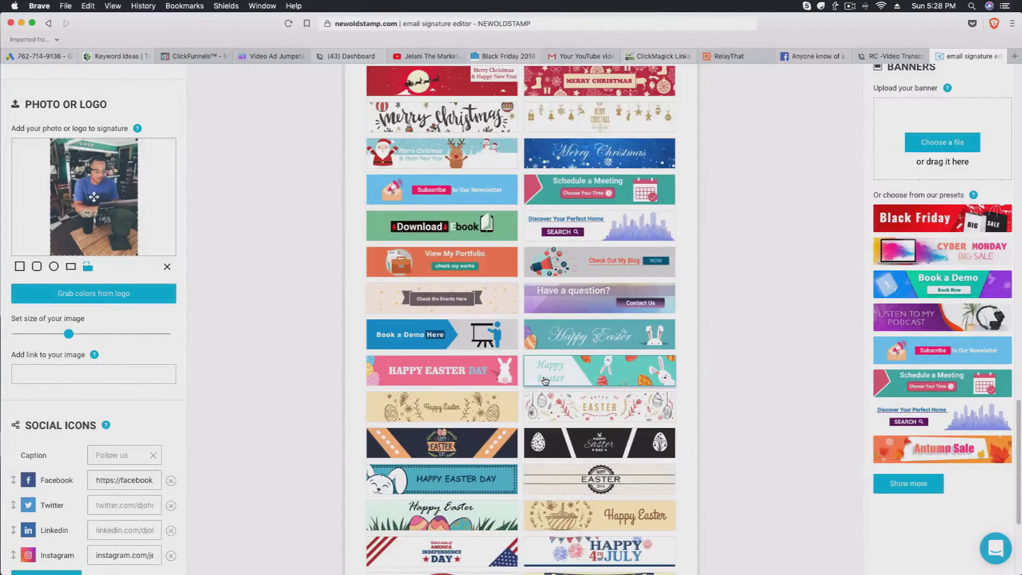
scroll(544, 381, up, 9)
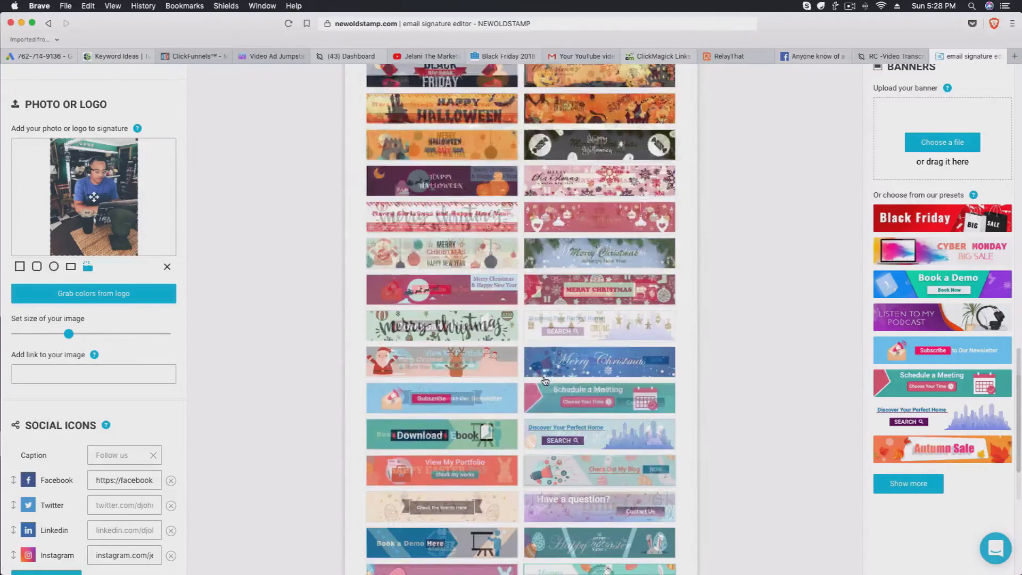
click(564, 471)
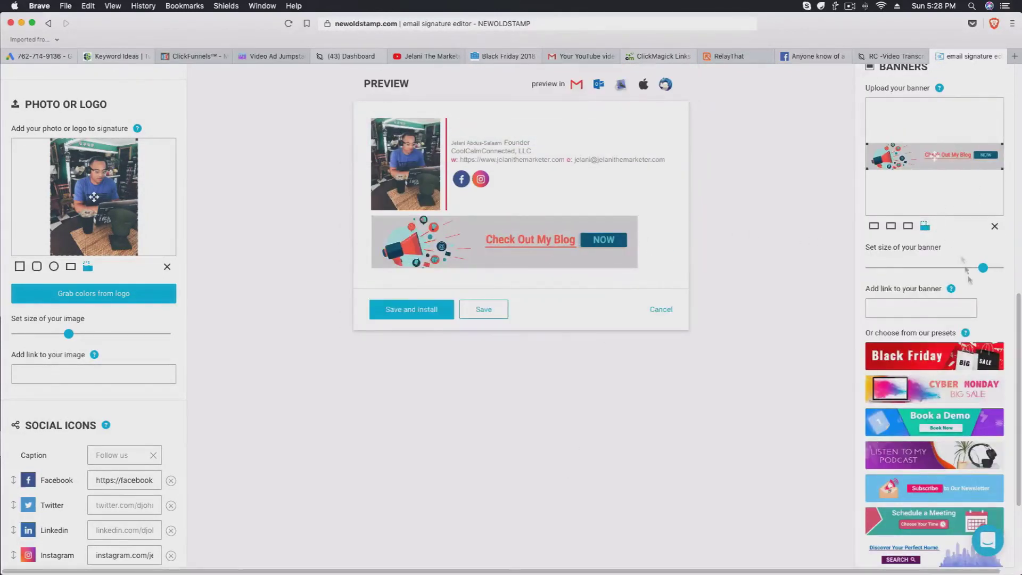
drag(983, 269, 1001, 255)
click(994, 226)
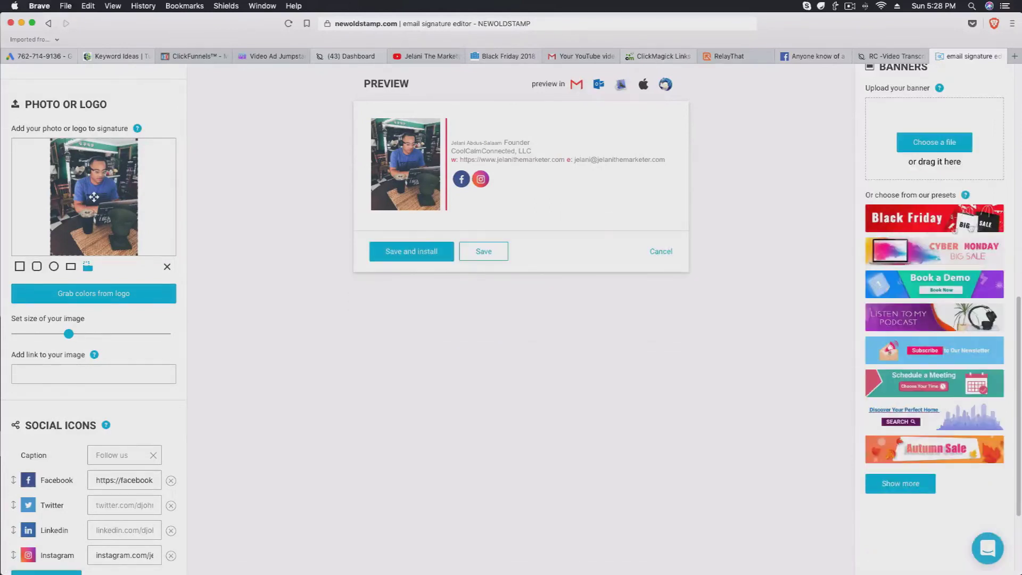
Preview the finished signature in a Gmail compose window, then close the preview.
scroll(527, 244, up, 3)
scroll(527, 244, up, 6)
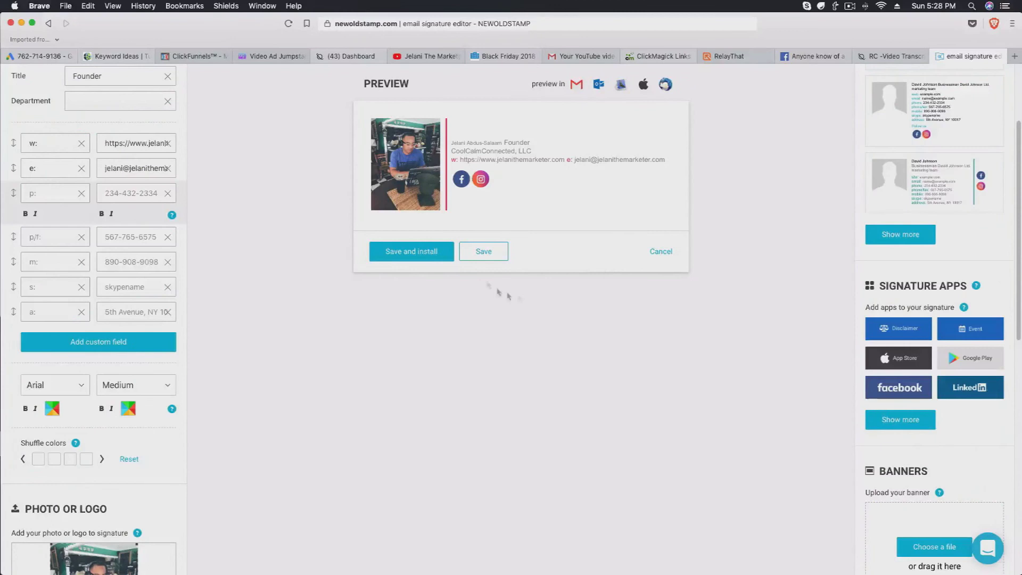
click(576, 85)
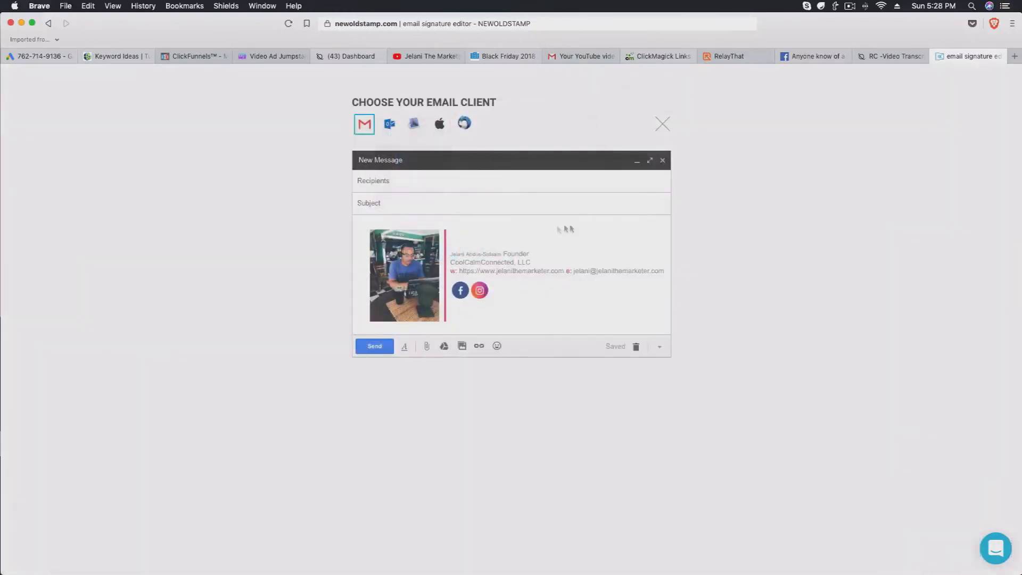
click(663, 124)
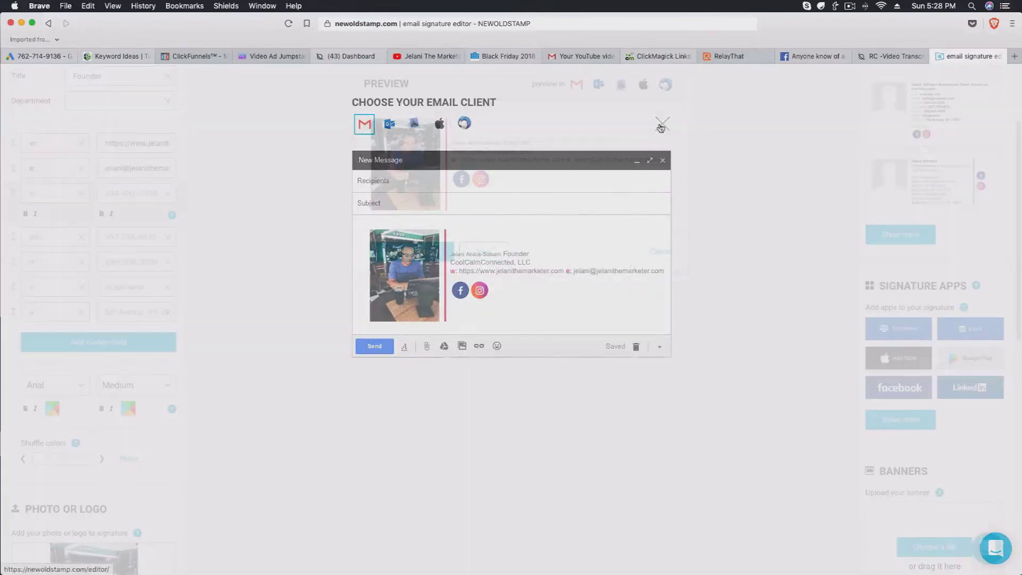
scroll(128, 458, down, 10)
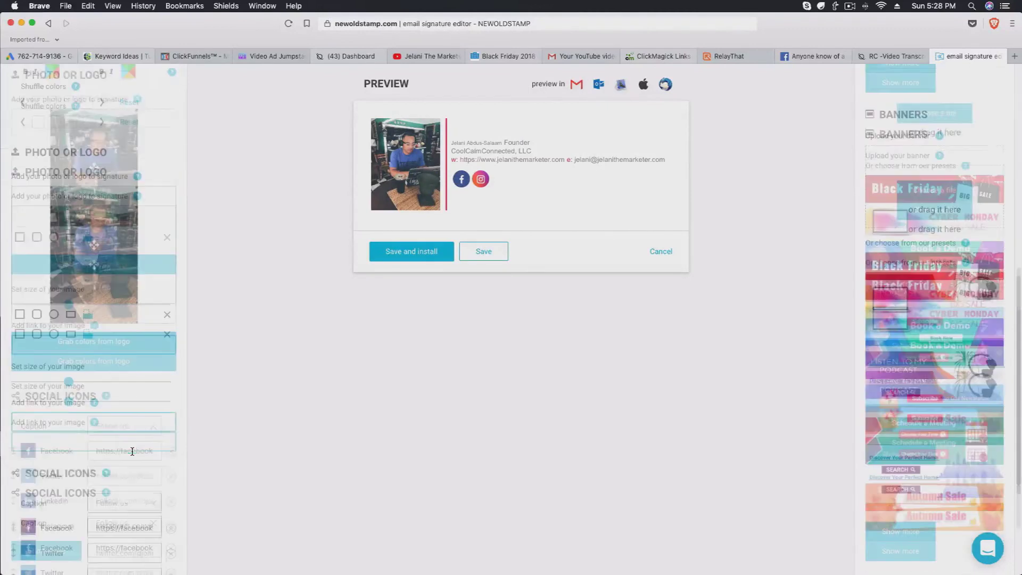
scroll(171, 505, up, 10)
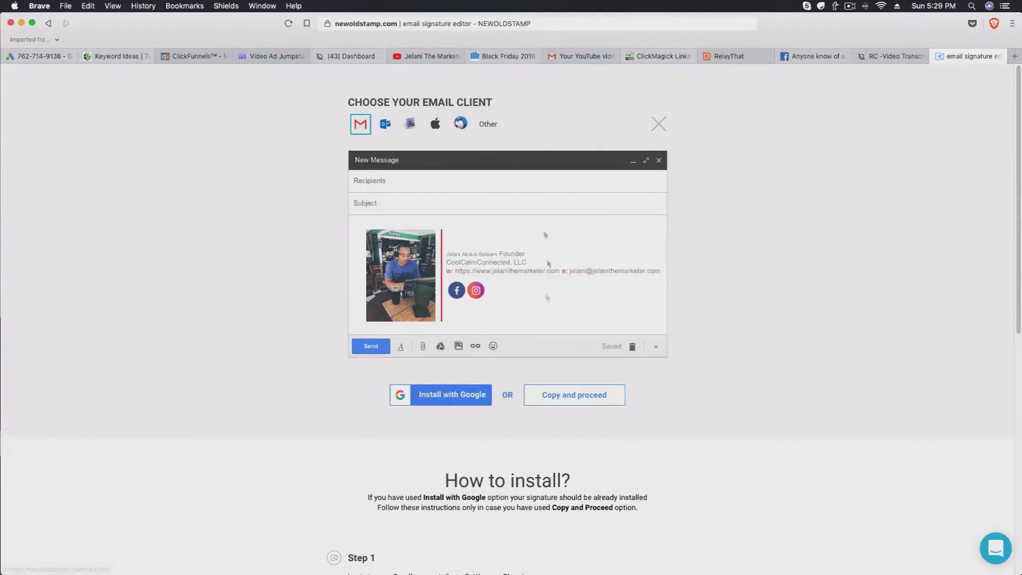
Install the signature with Google, choosing the account and allowing mail-settings access, then return to Gmail.
click(450, 396)
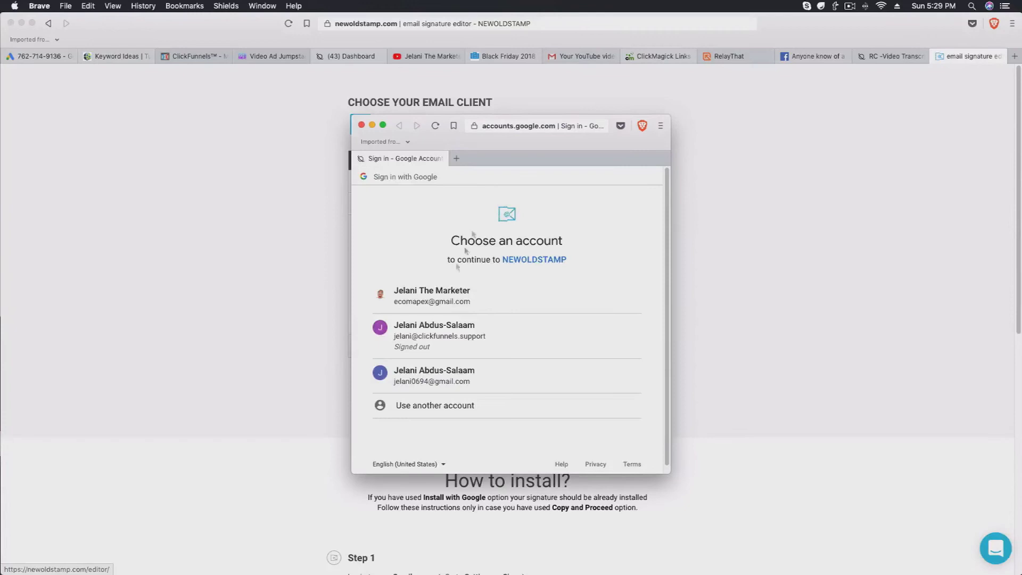
click(460, 371)
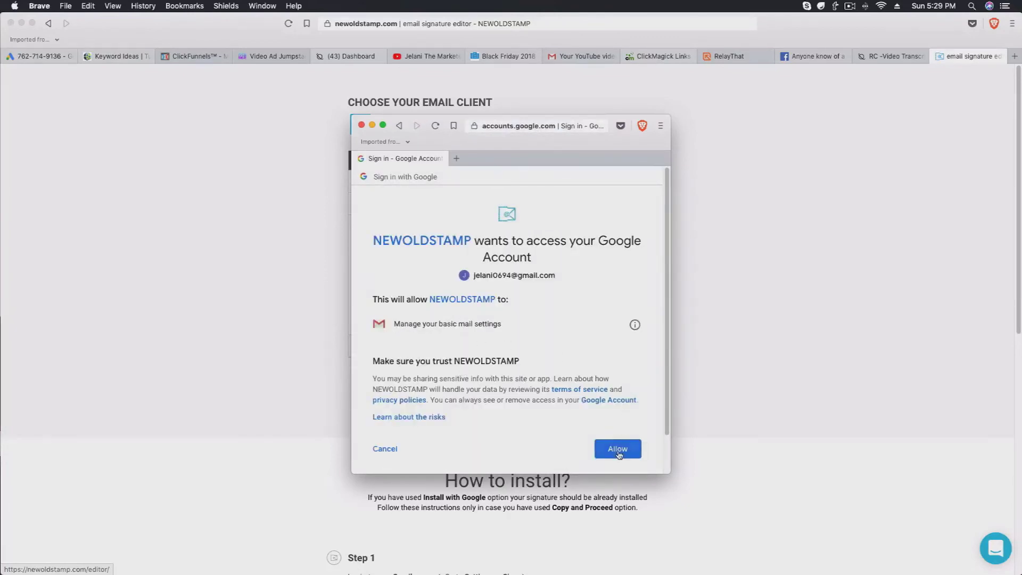
click(617, 447)
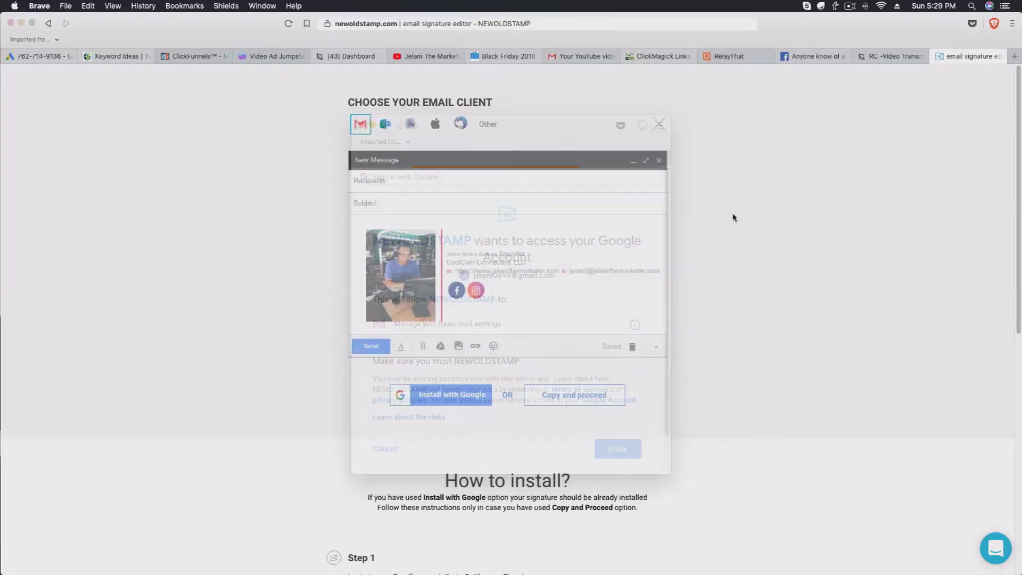
click(584, 56)
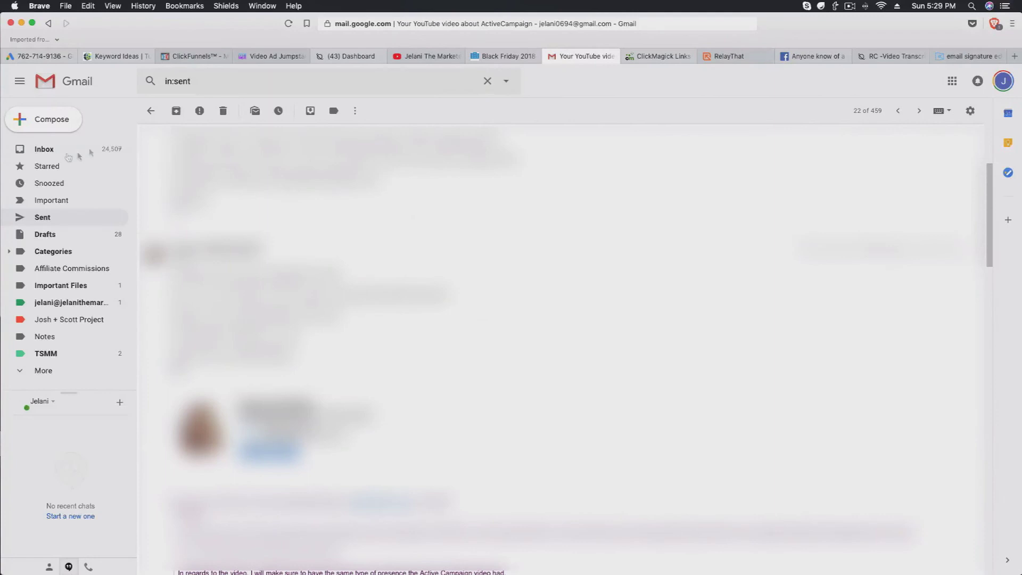
Reload Gmail from the inbox and check the installed signature in a new message body.
click(43, 148)
click(288, 24)
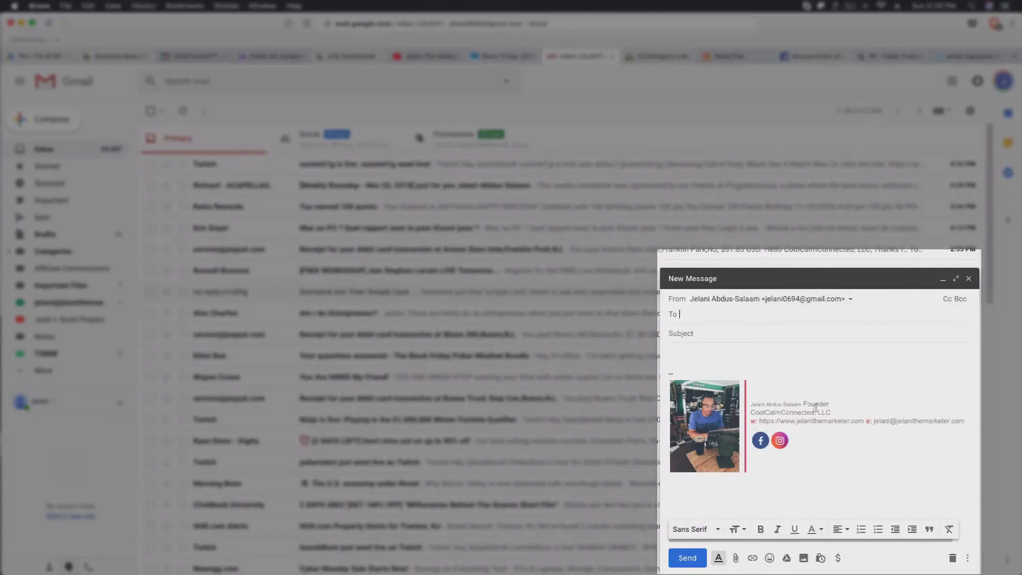
click(802, 405)
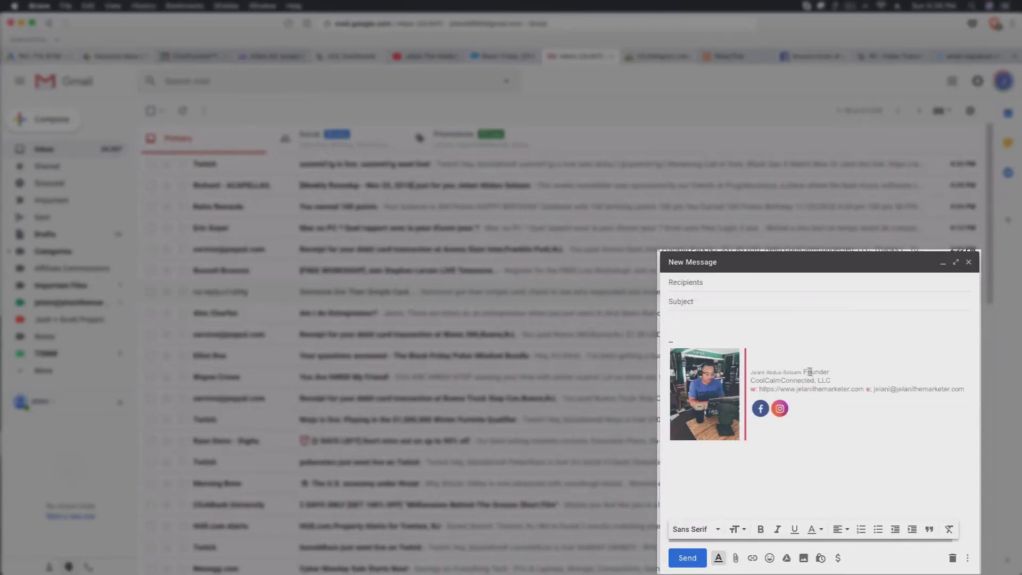
click(832, 381)
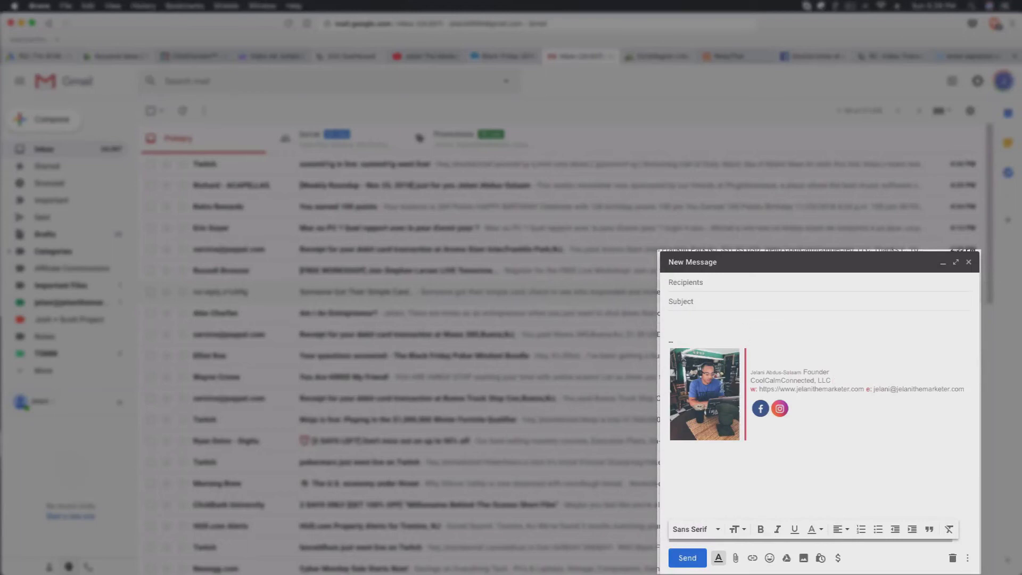